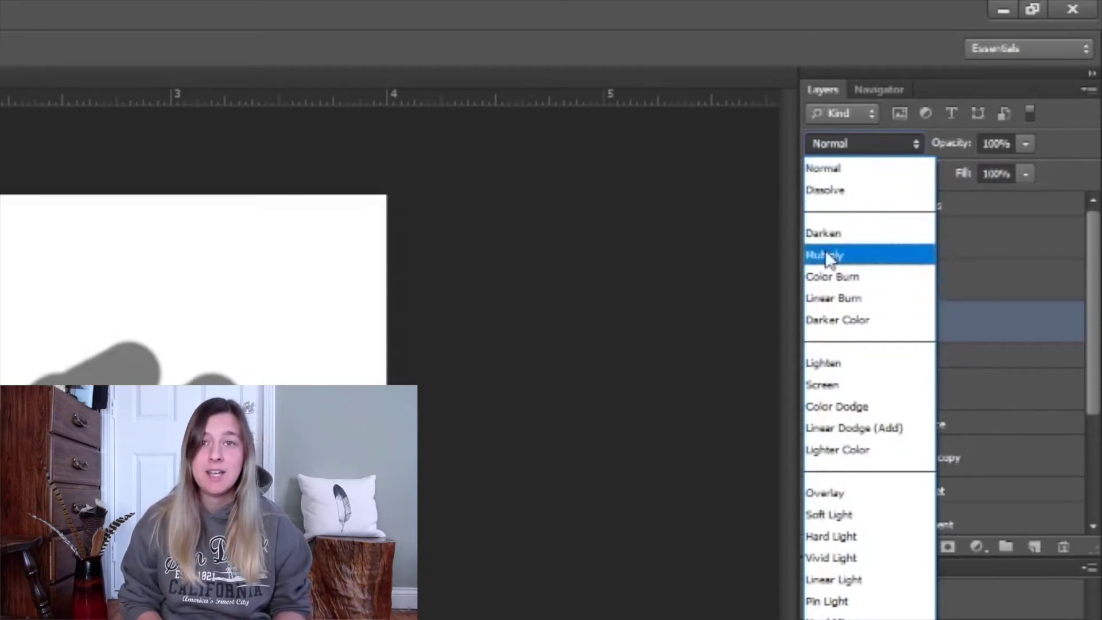
Show Layer 2 and Layer 3 in the Layer Modes group and select each in turn to compare their blending modes
left_click(834, 143)
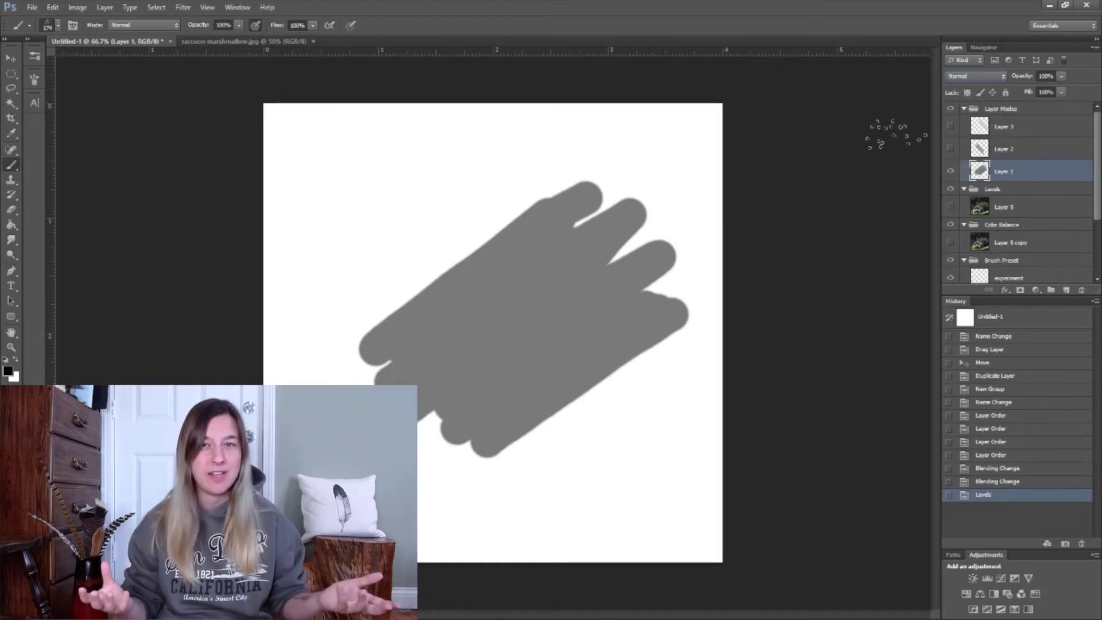
left_click(951, 151)
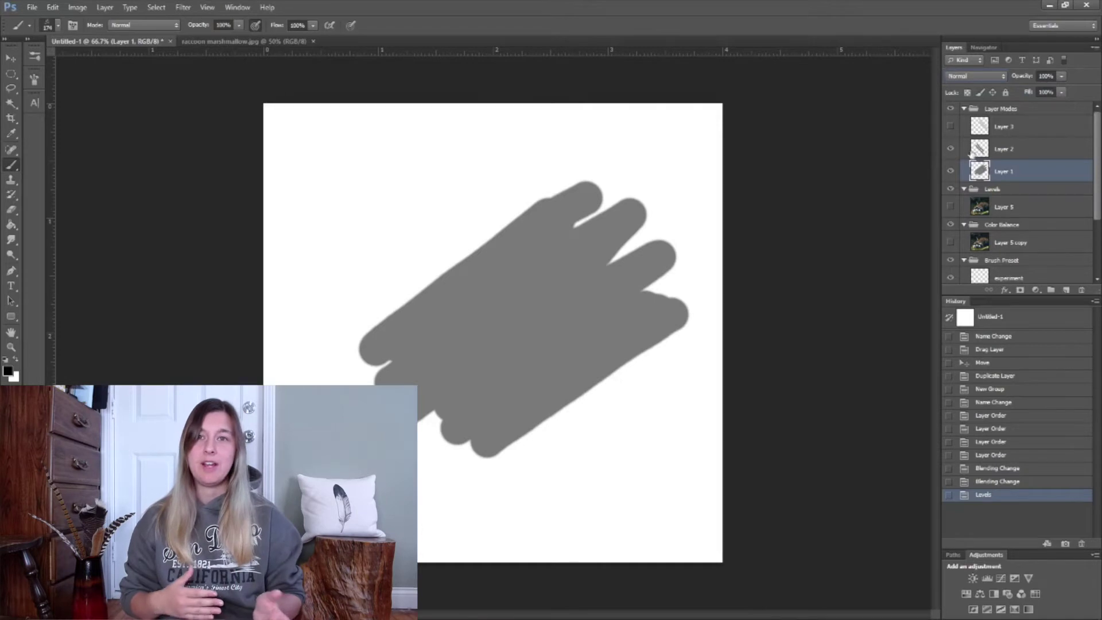
left_click(999, 153)
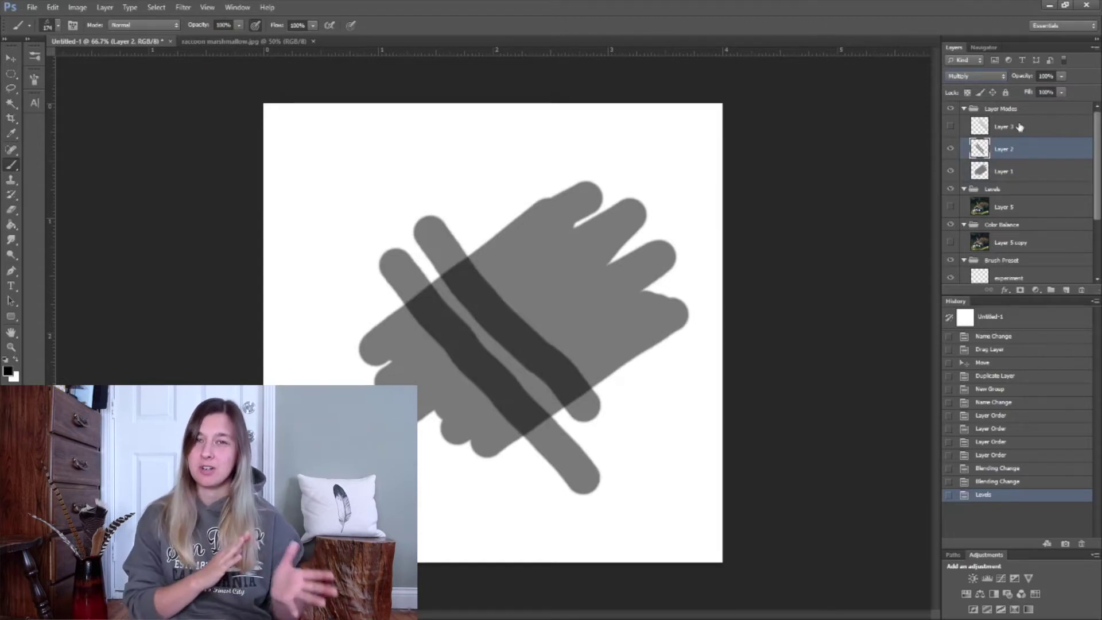
left_click(951, 130)
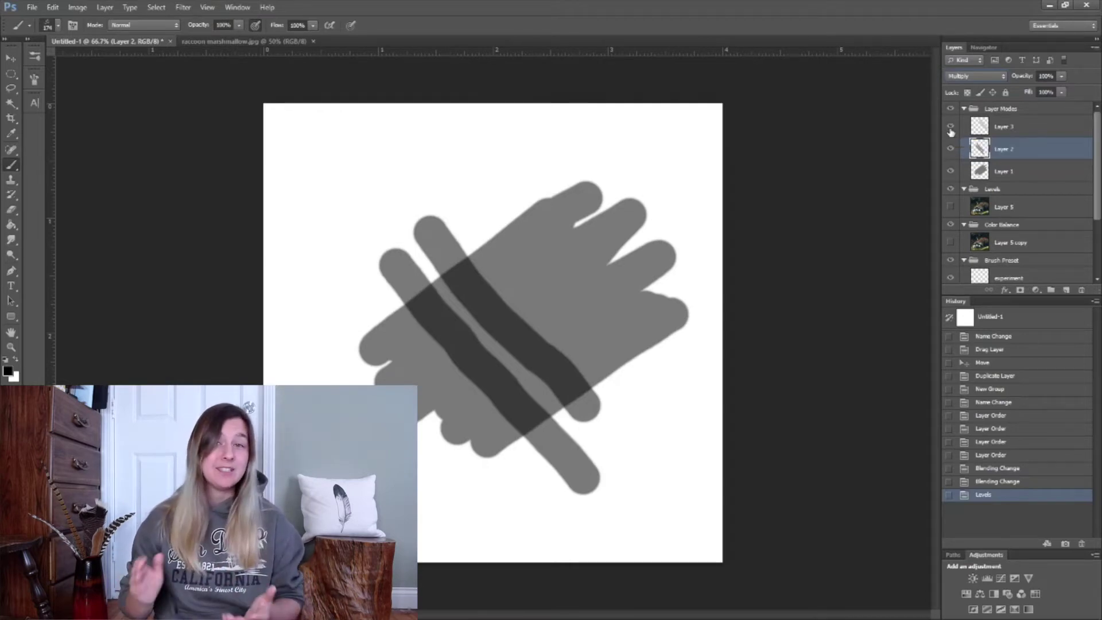
left_click(1012, 127)
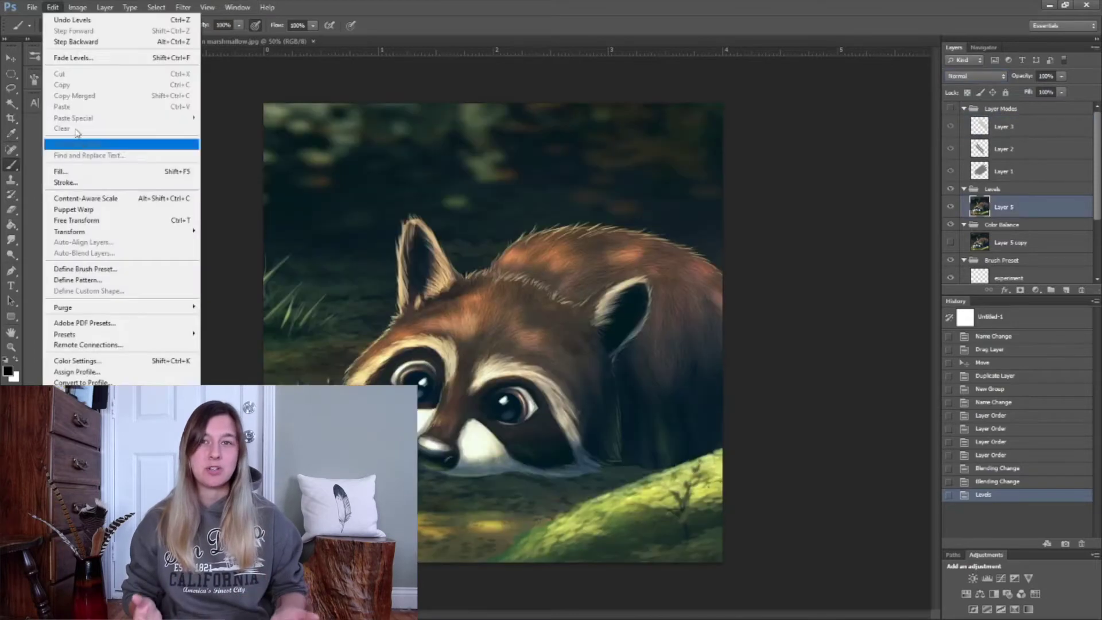
Open a Levels adjustment on the raccoon painting in Layer 5, try a white output level of 212 and restore it to 255
left_click(247, 154)
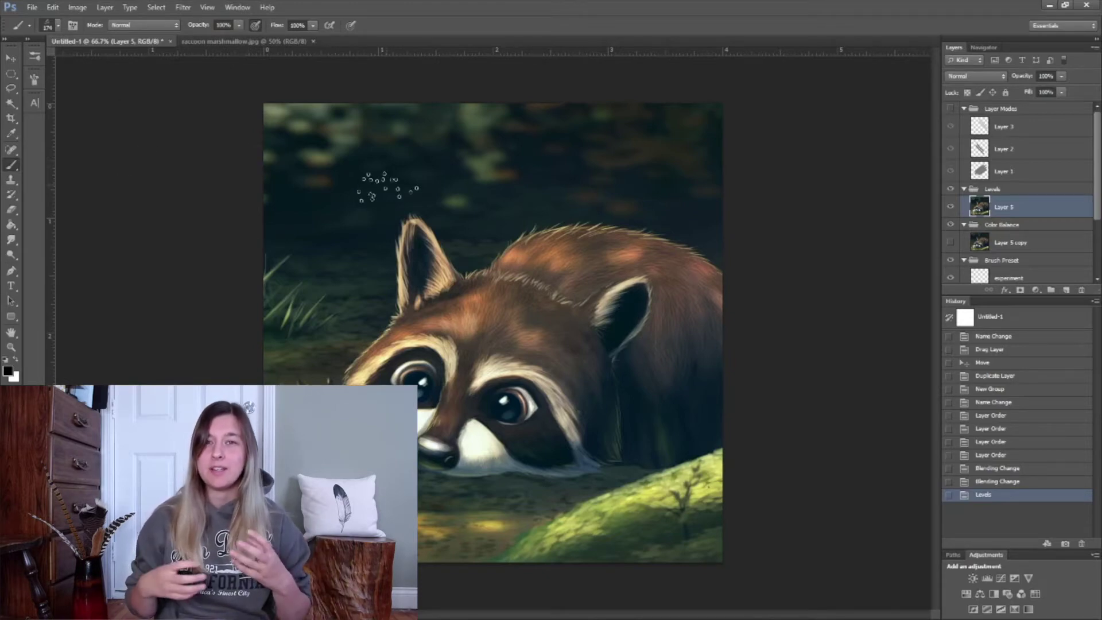
left_click(75, 8)
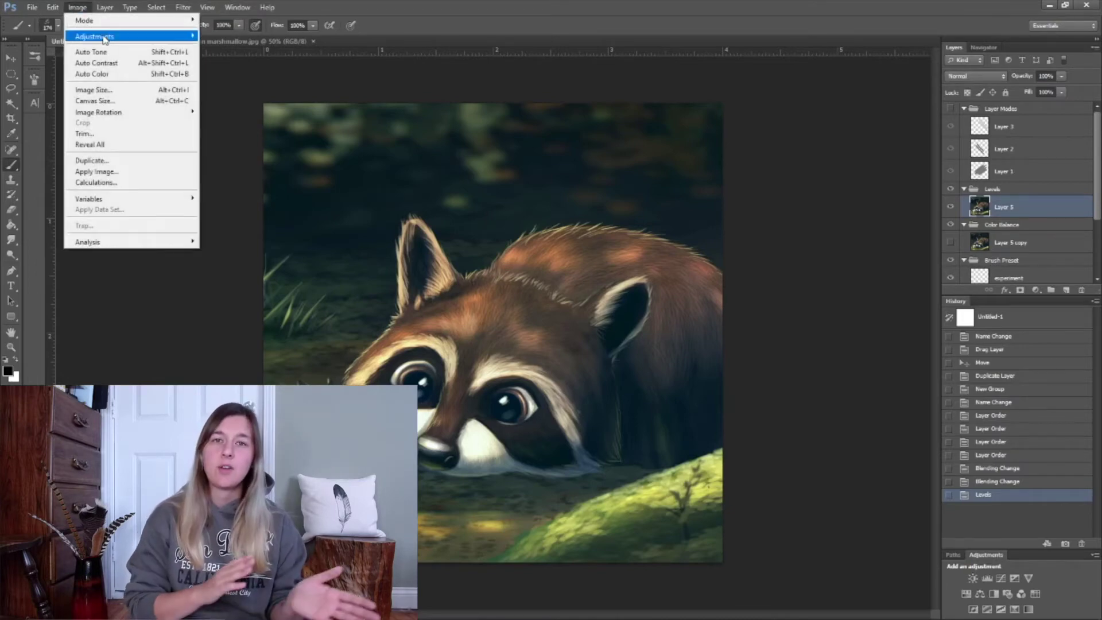
mouse_move(100, 36)
left_click(218, 46)
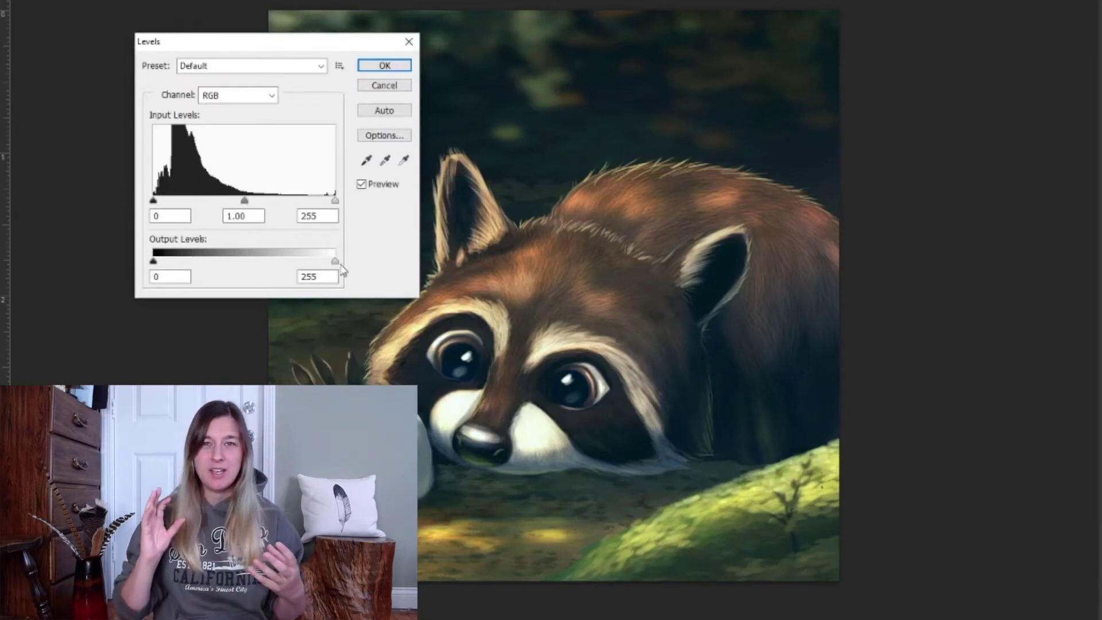
left_click_drag(334, 262, 305, 262)
mouse_move(153, 262)
left_mouse_down()
mouse_move(172, 263)
mouse_move(154, 262)
left_mouse_up()
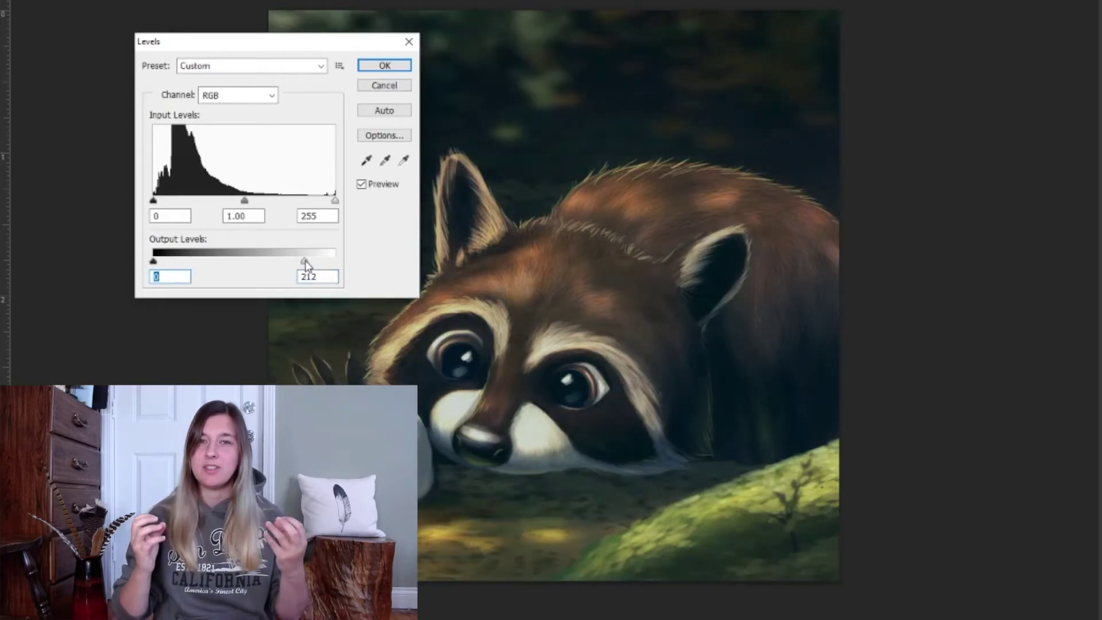
left_click_drag(304, 263, 352, 264)
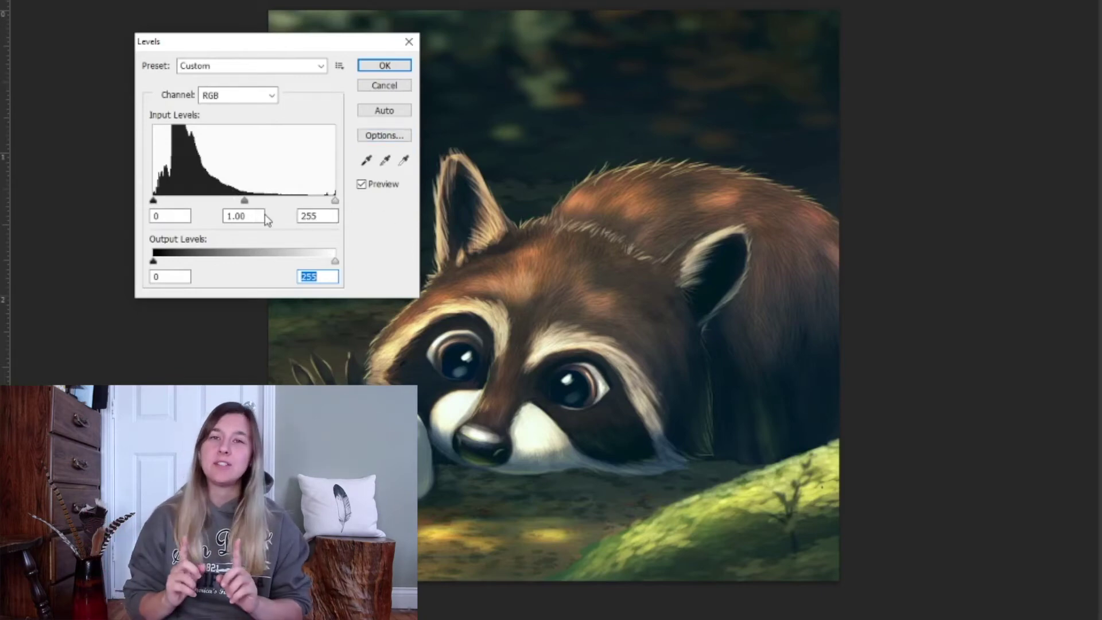
Try input levels of 26, 1.40 and 202 on the raccoon painting, and cancel the Levels adjustment
left_click_drag(336, 201, 297, 206)
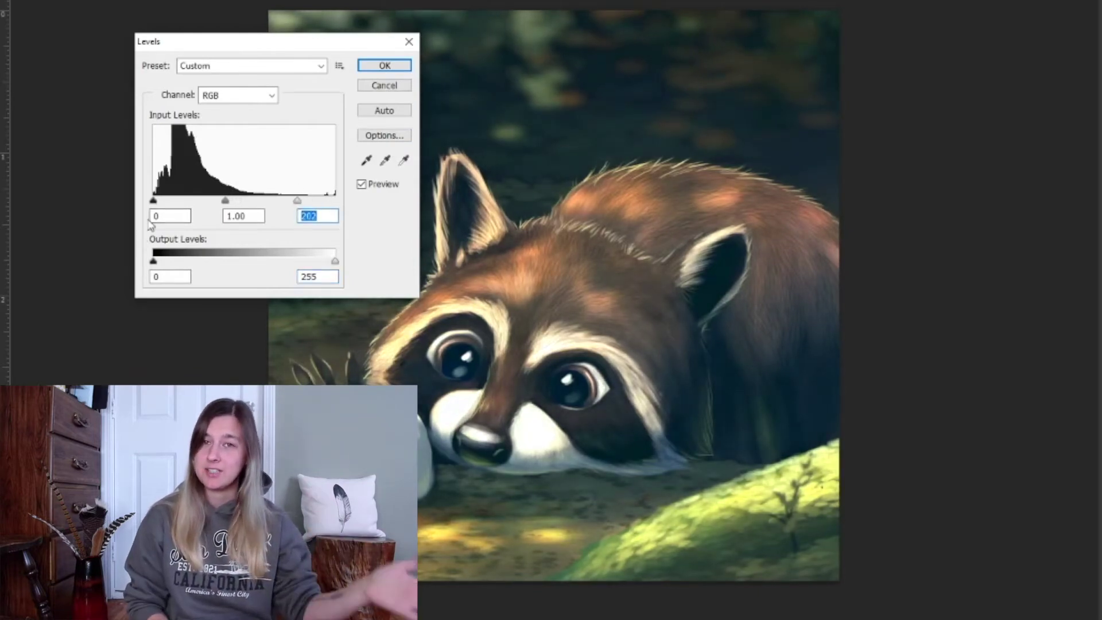
left_click_drag(153, 201, 174, 213)
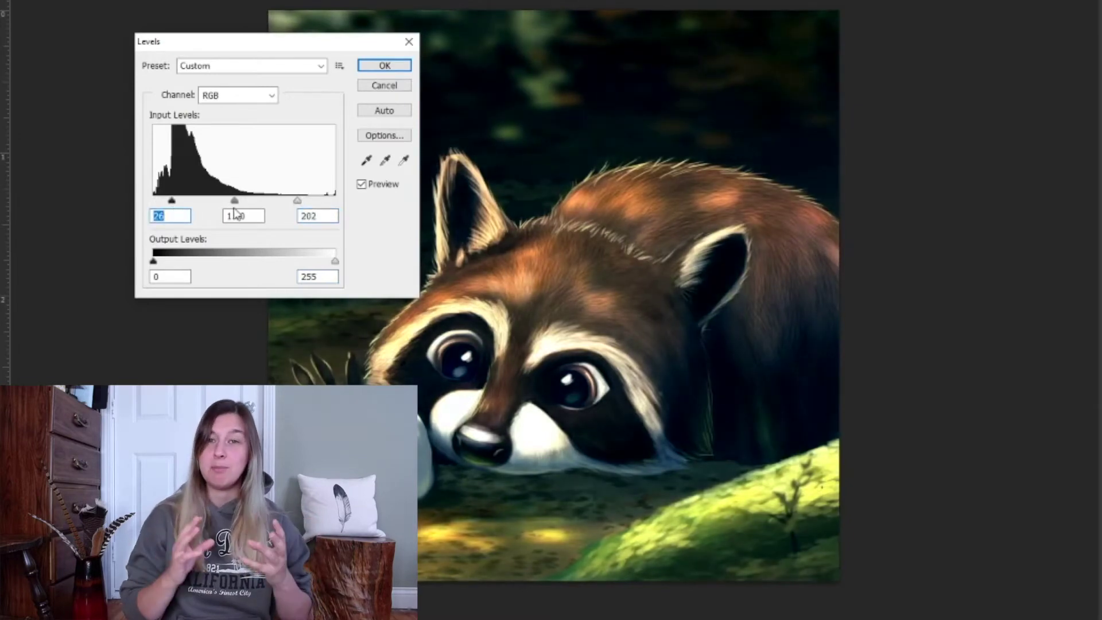
mouse_move(234, 201)
left_mouse_down()
mouse_move(219, 201)
mouse_move(248, 204)
mouse_move(221, 205)
left_mouse_up()
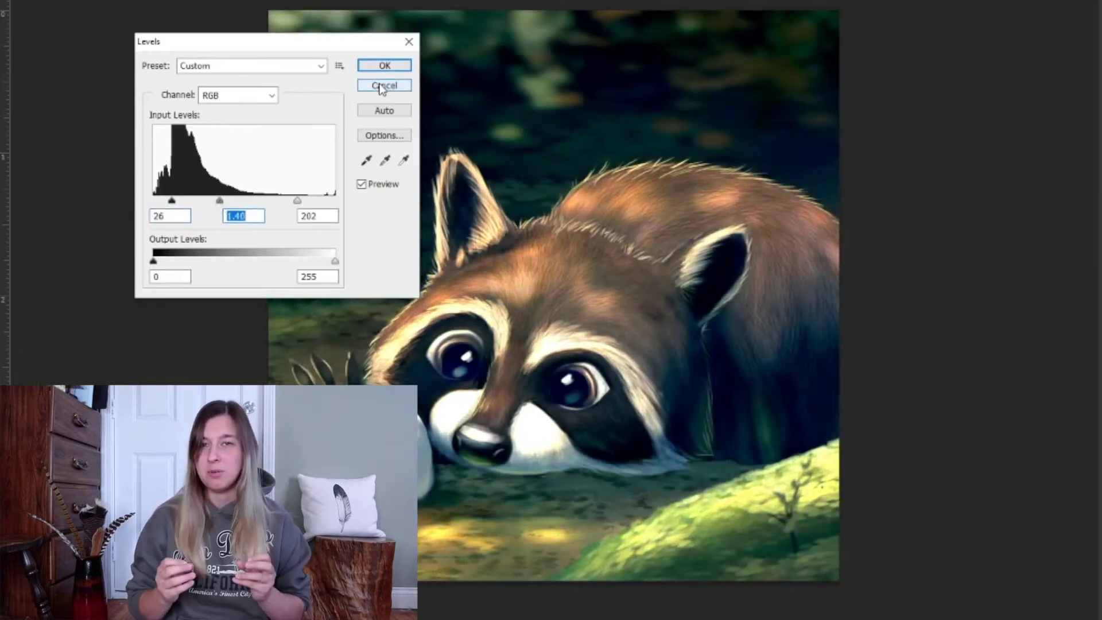
left_click(381, 87)
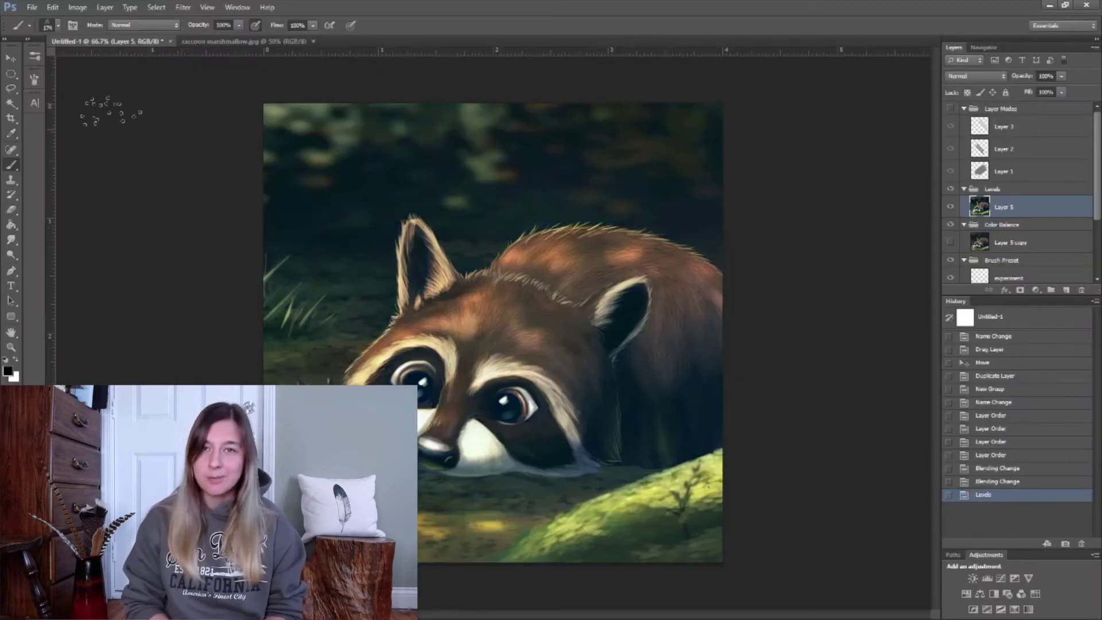
Open a Color Balance adjustment on Layer 5 beside the raccoon painting and try the Shadows and Midtones tone ranges
left_click(79, 8)
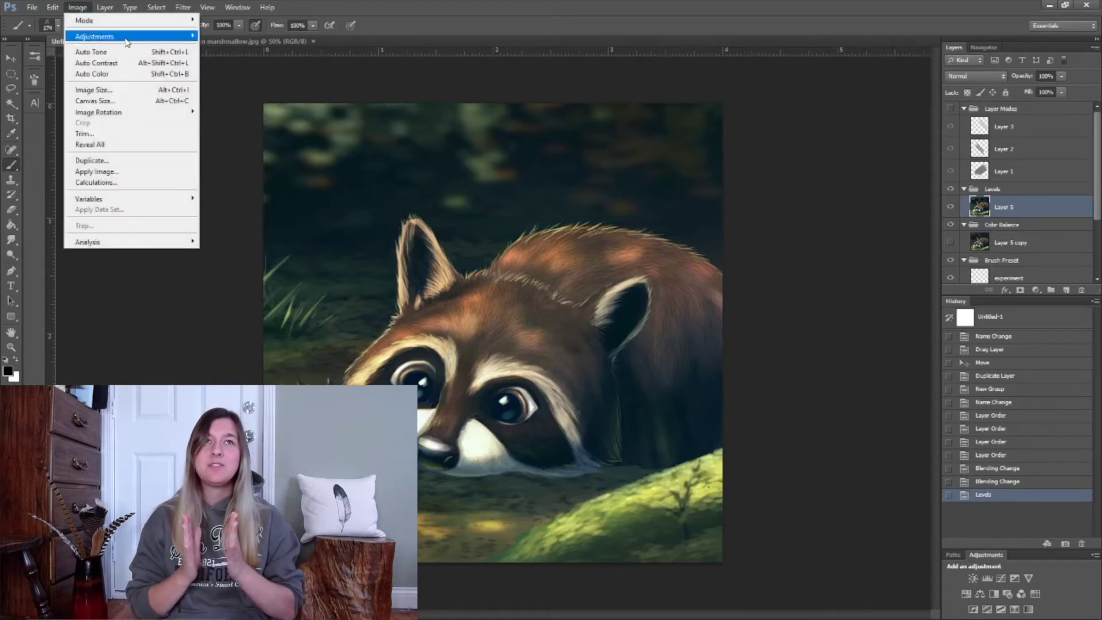
mouse_move(92, 36)
left_click(233, 108)
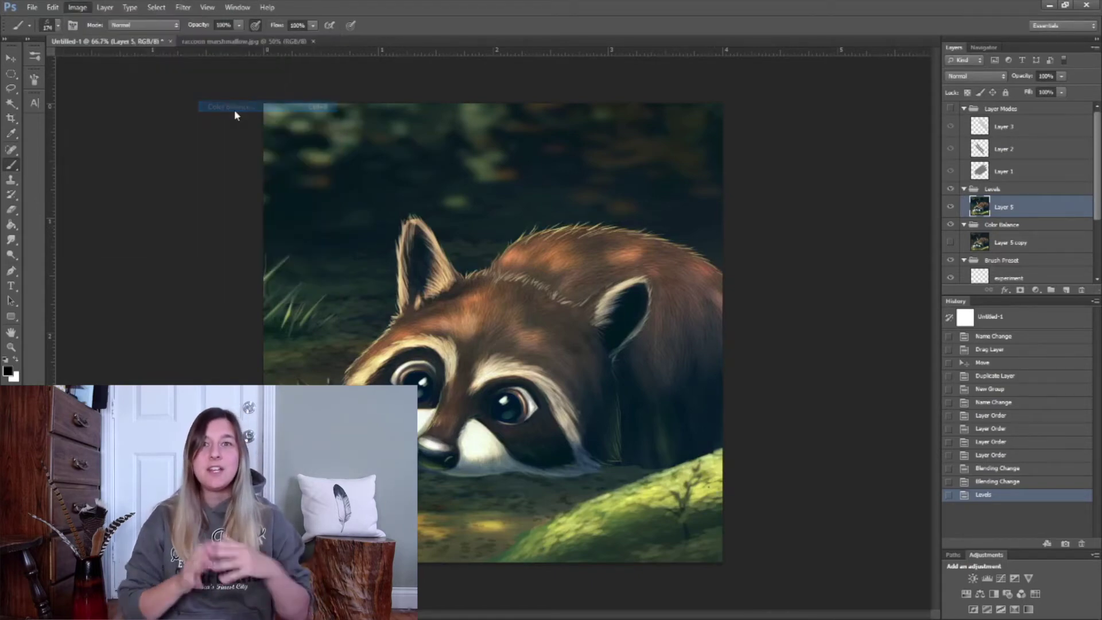
left_click_drag(750, 100, 195, 125)
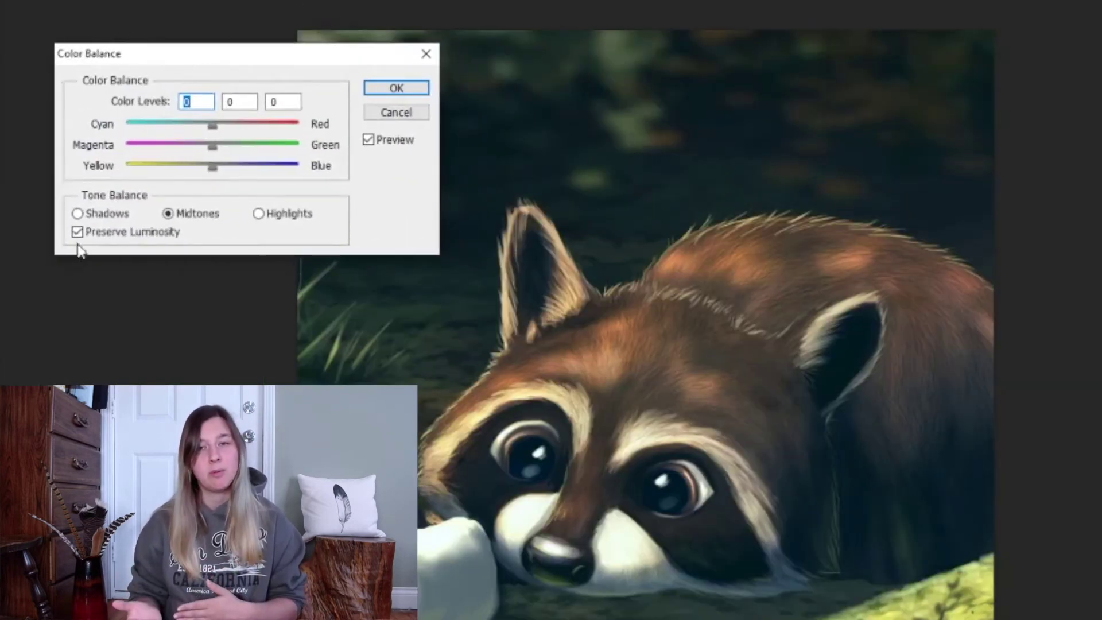
left_click(78, 214)
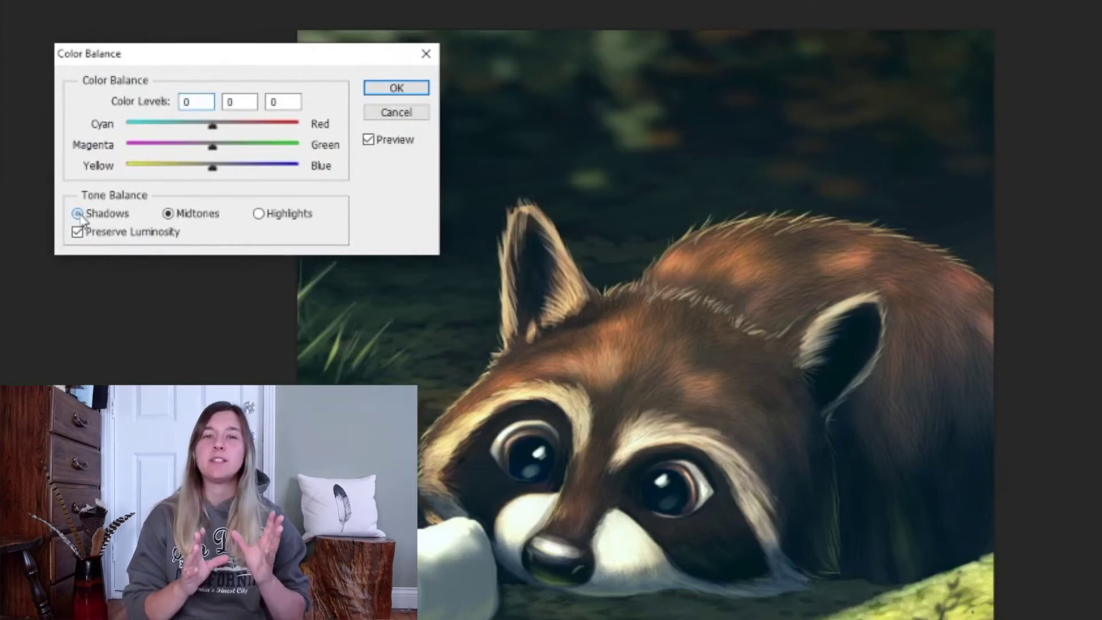
left_click(172, 215)
Try shifting the highlights to +98 toward blue and the midtones toward red in the Color Balance adjustment
left_click(259, 216)
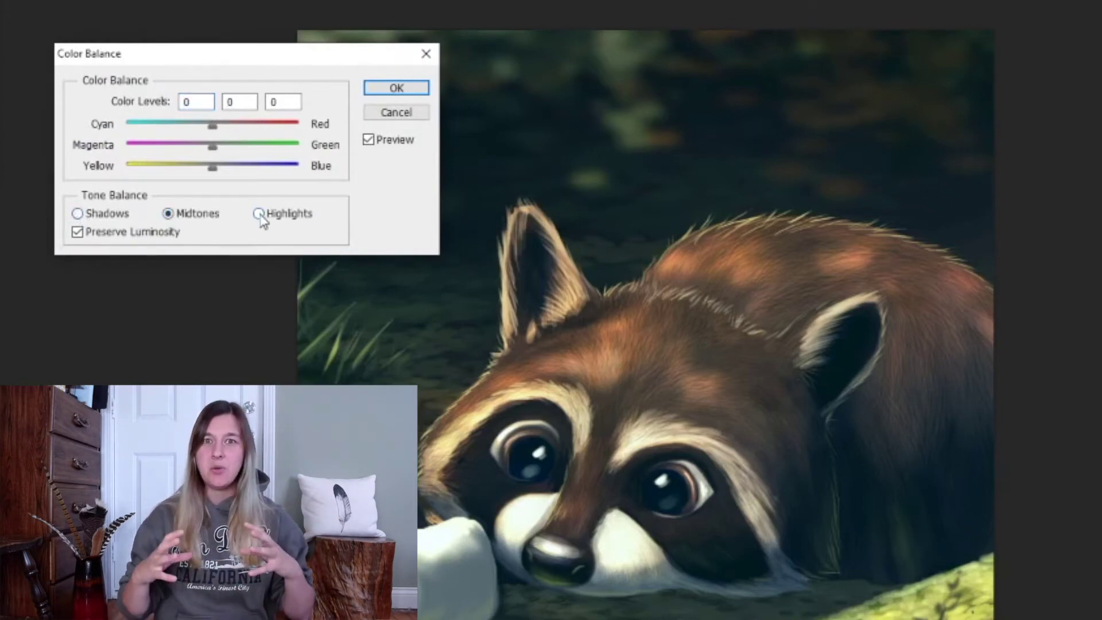
left_click(212, 167)
left_click_drag(217, 168, 300, 178)
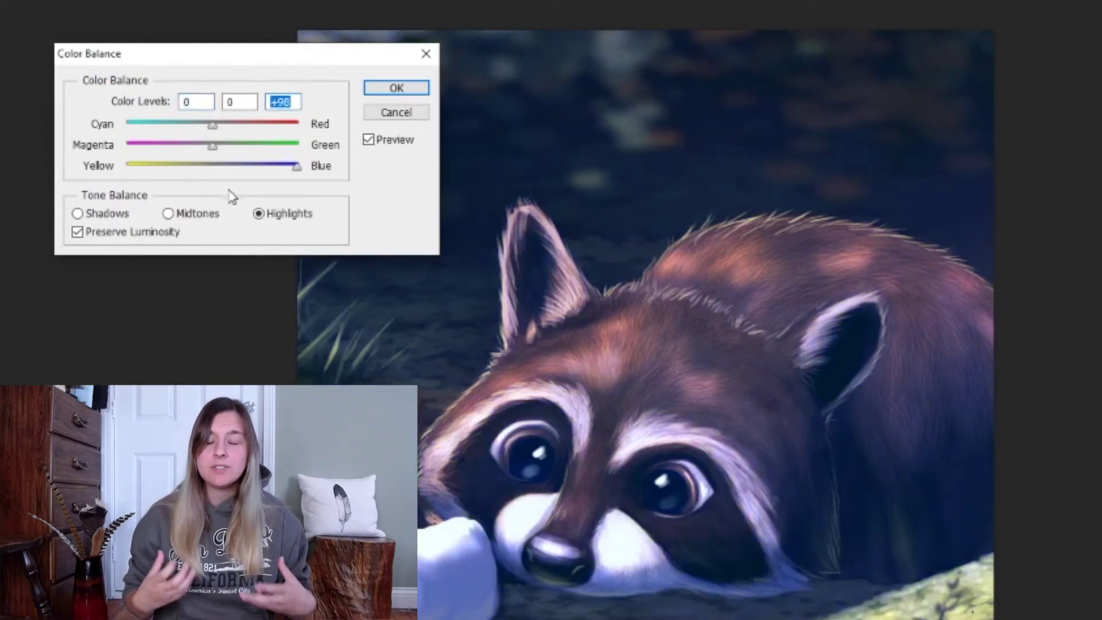
left_click(169, 215)
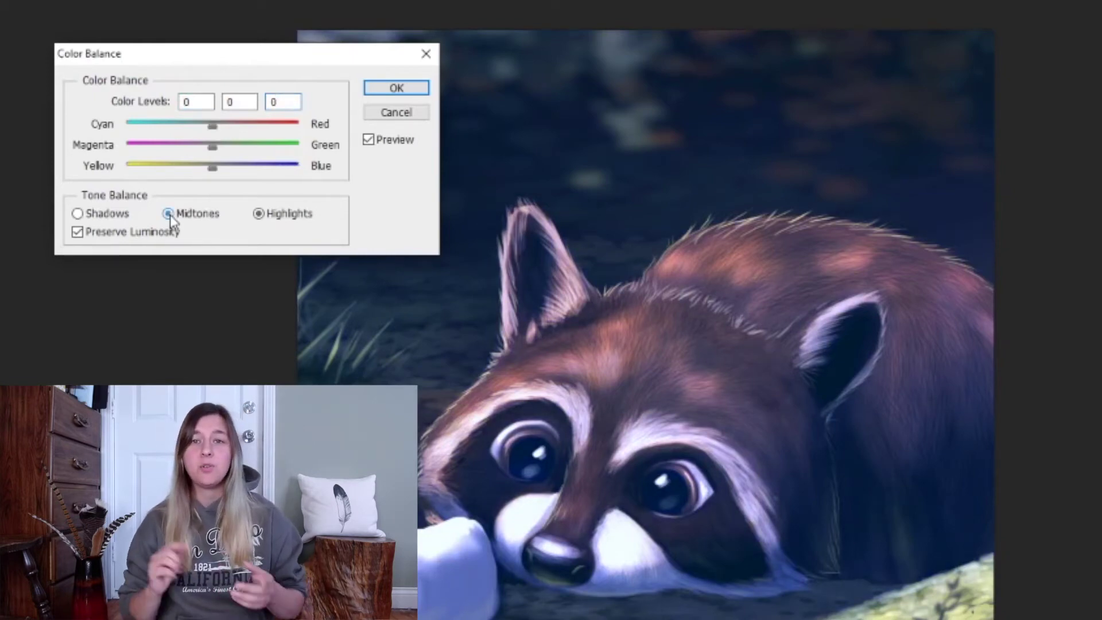
left_click_drag(217, 128, 233, 133)
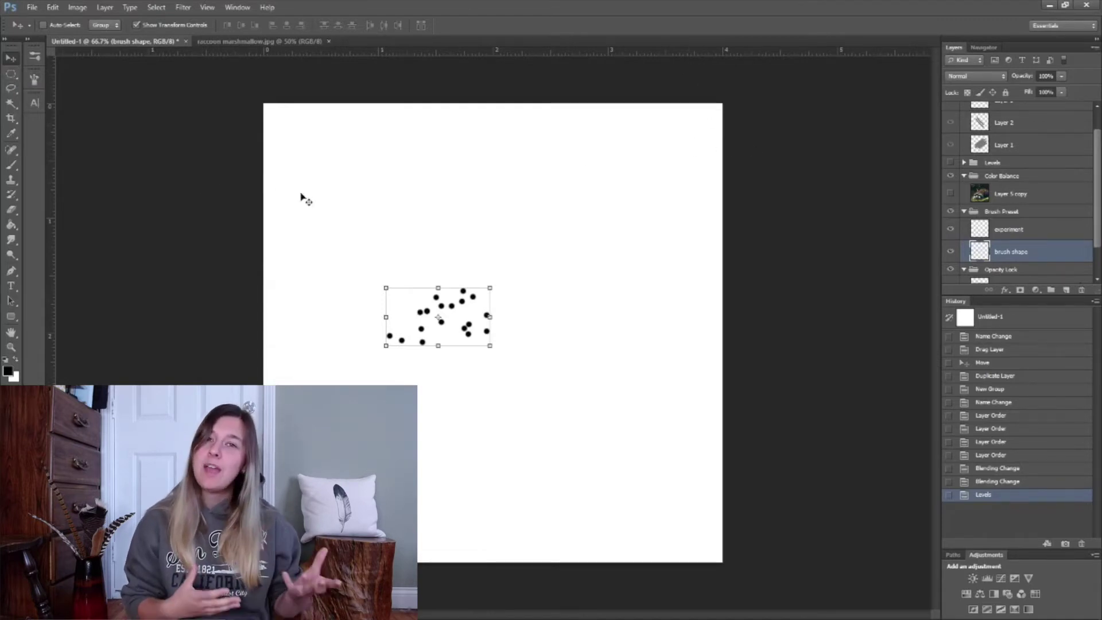
Activate the Brush tool and browse through the available brush presets
left_click(16, 165)
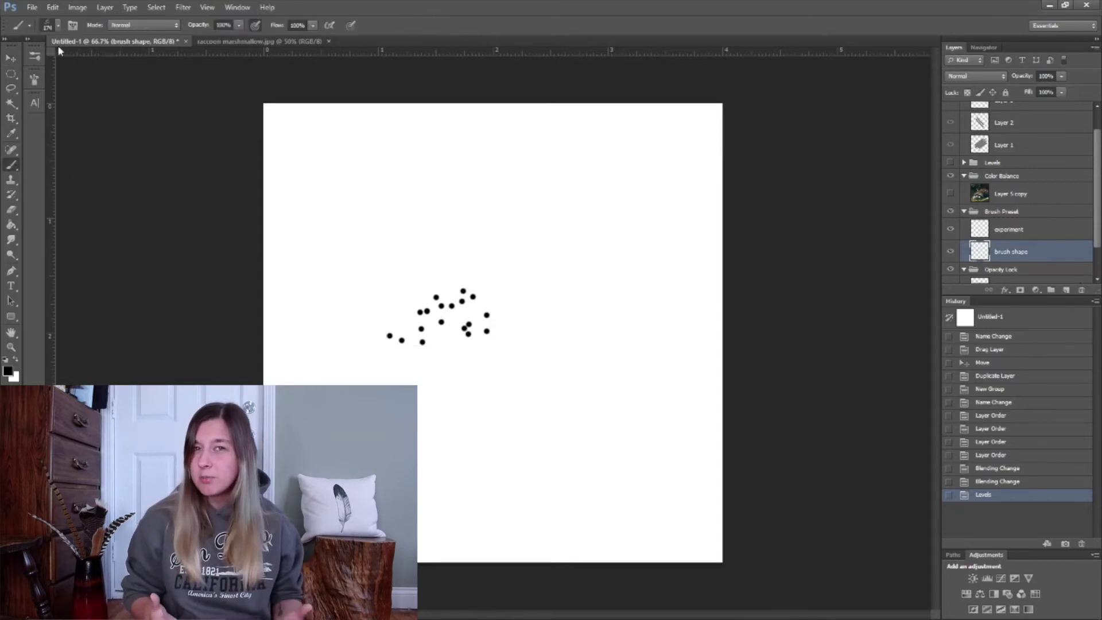
left_click(51, 25)
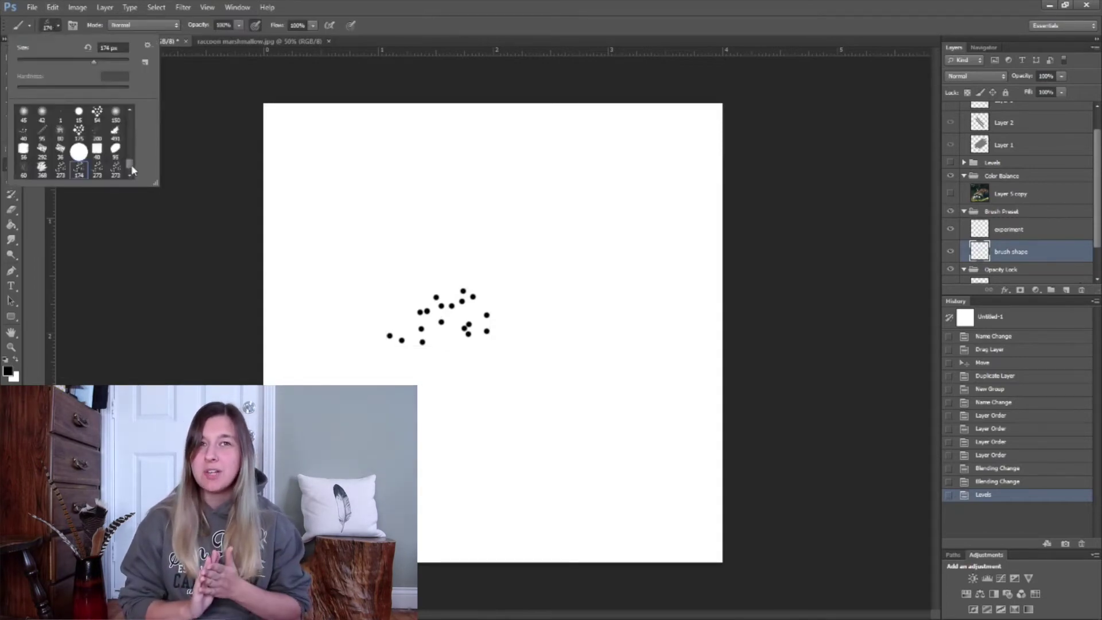
mouse_move(131, 165)
left_mouse_down()
mouse_move(129, 99)
mouse_move(131, 122)
left_mouse_up()
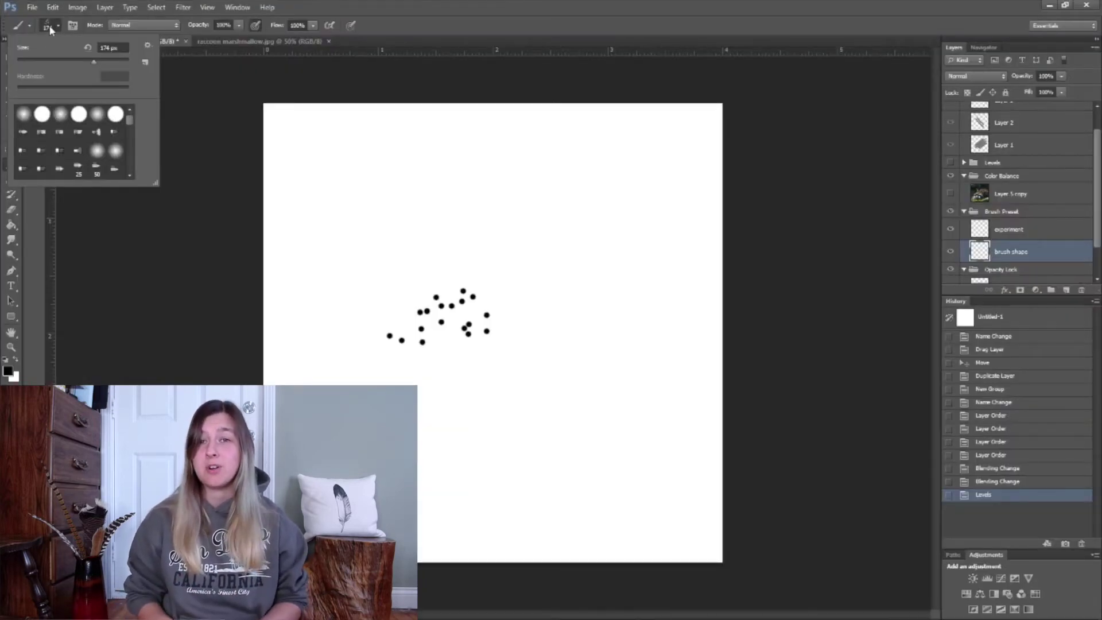
left_click(51, 27)
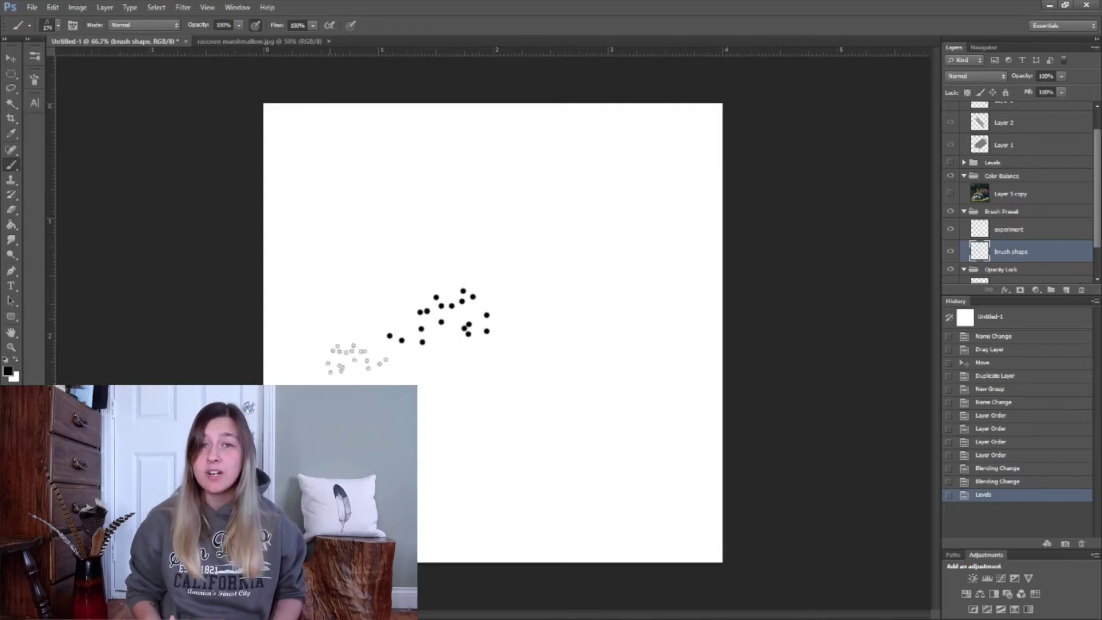
Try the dotted brush on the brush shape layer below the dot cluster, and revert the image to the Levels history state
left_click(539, 432)
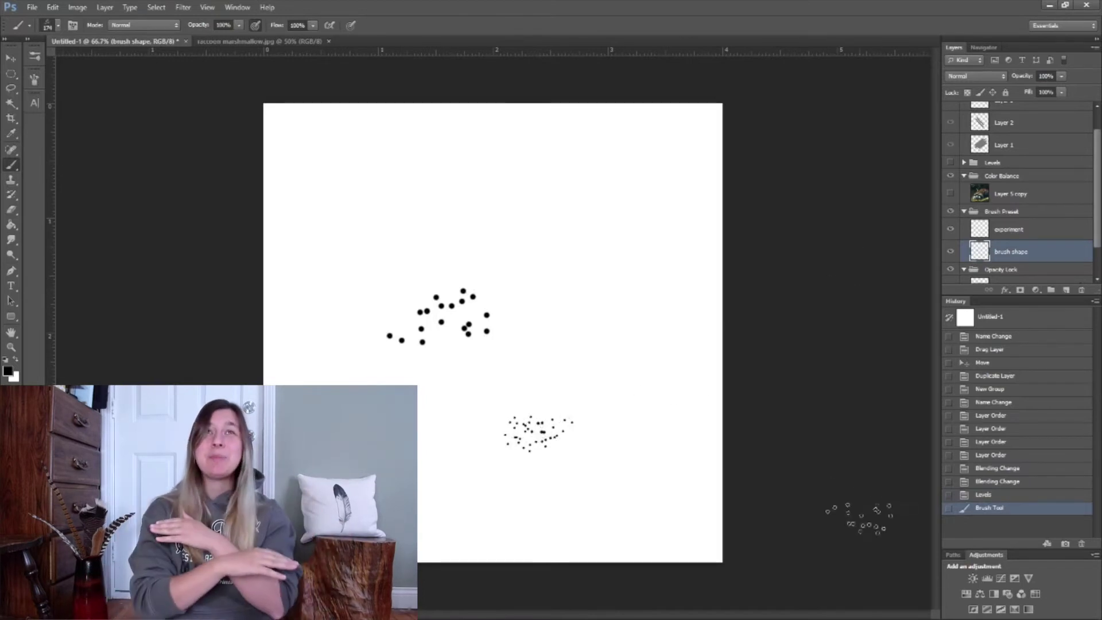
left_click(976, 495)
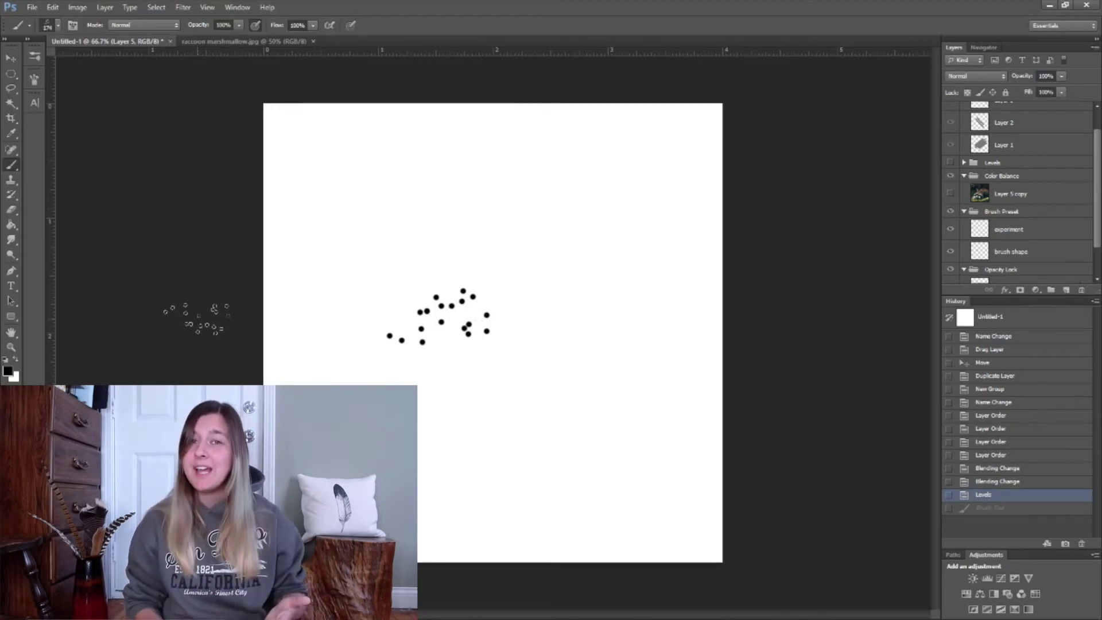
Define a new brush preset from the dot cluster under the name Sampled Brush 4
left_click(52, 8)
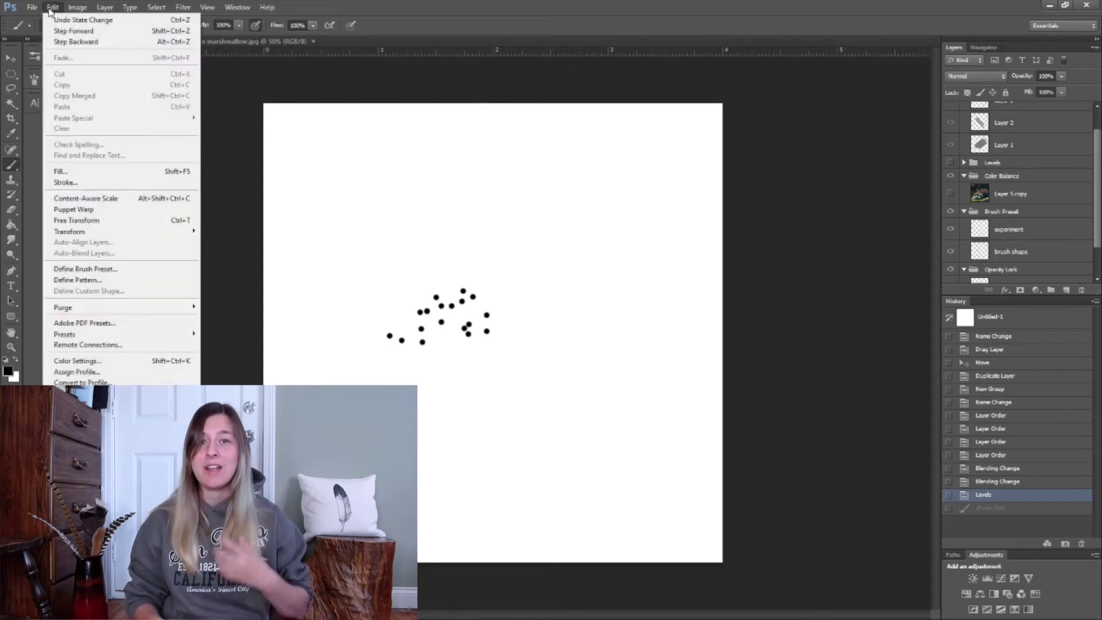
left_click(90, 271)
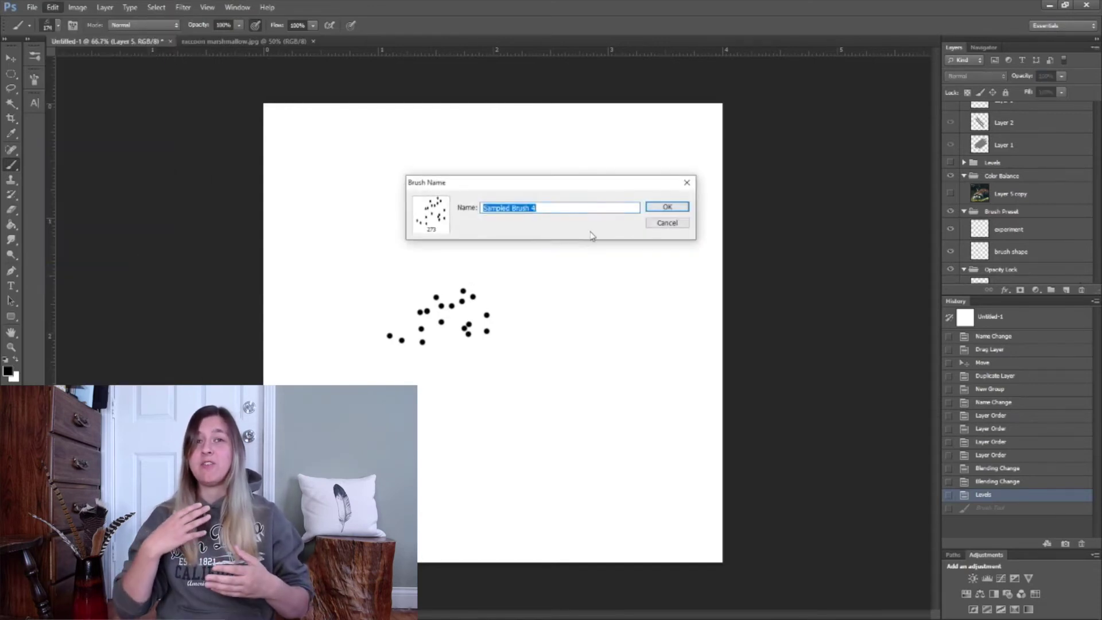
left_click(666, 209)
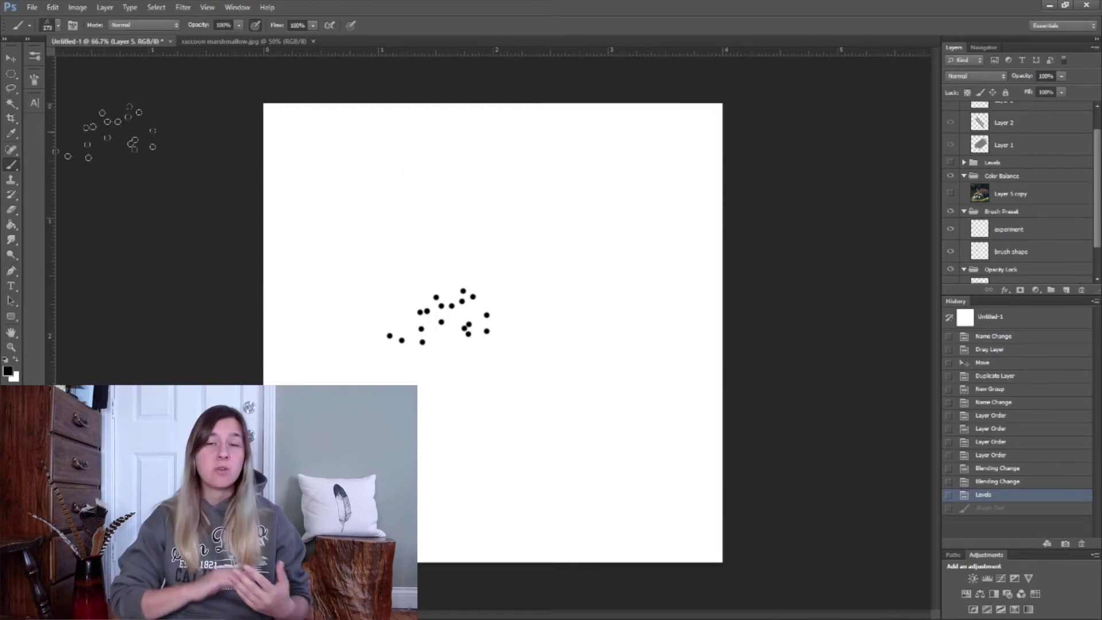
Enable Shape Dynamics and Scattering for the new dotted brush, and collapse the brush settings
left_click(73, 26)
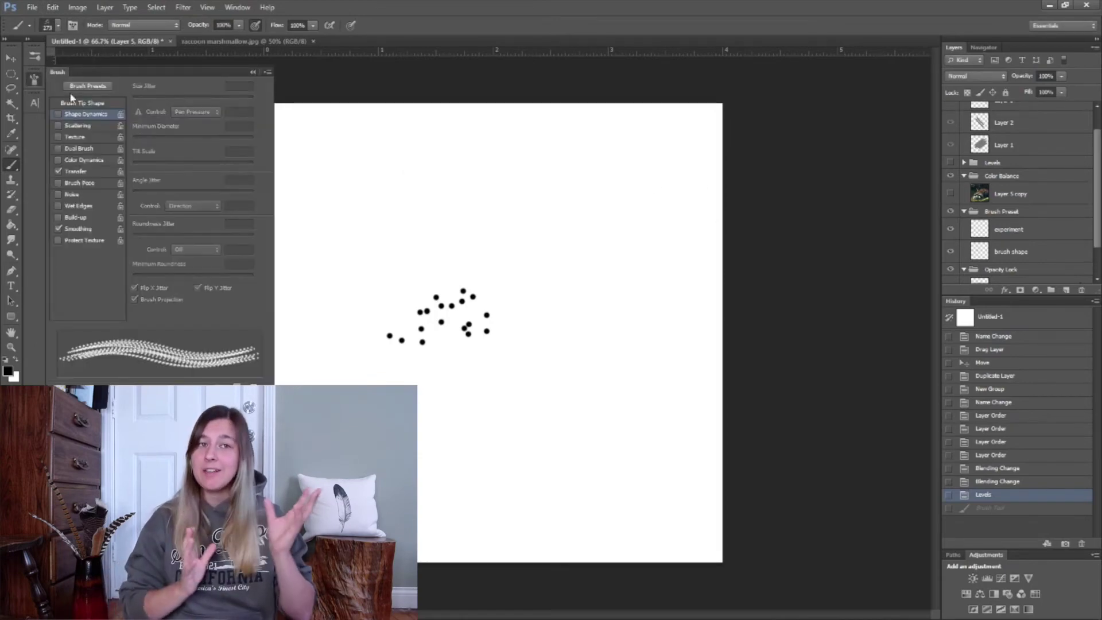
left_click(59, 114)
left_click(58, 125)
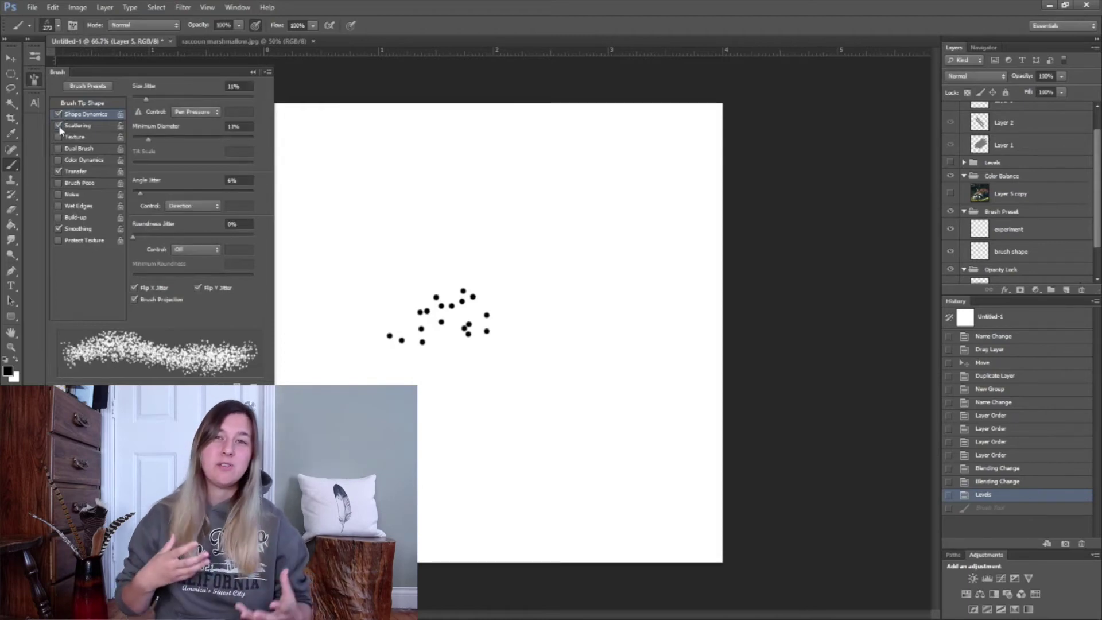
left_click(35, 80)
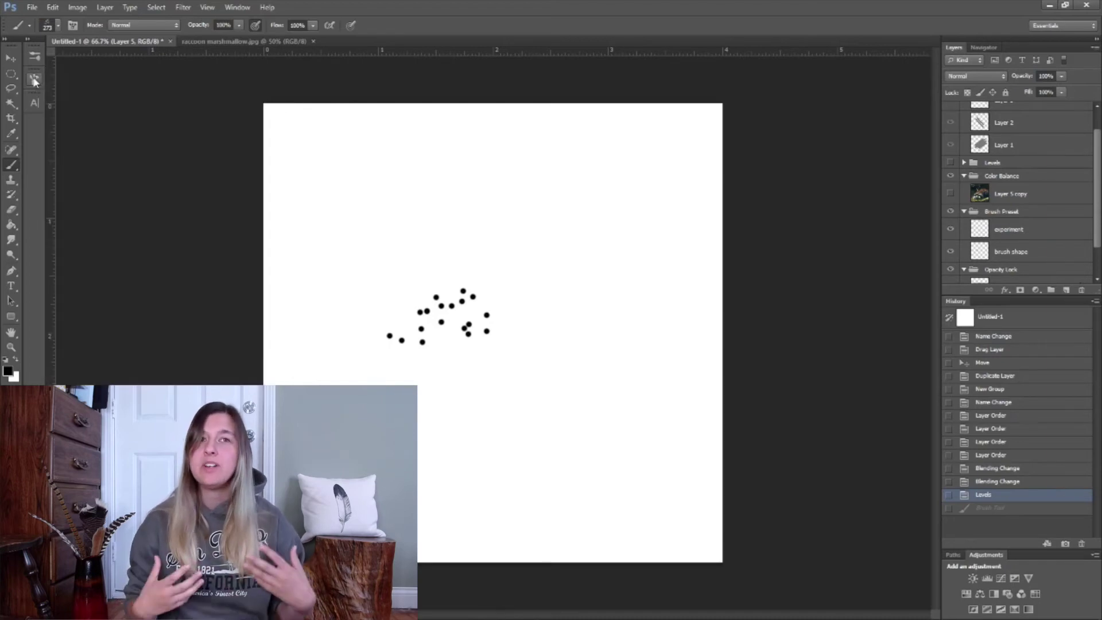
Paint a curved stroke of scattered dots across the canvas on the experiment layer
left_click(1004, 230)
mouse_move(433, 258)
left_mouse_down()
mouse_move(496, 226)
mouse_move(578, 340)
mouse_move(448, 482)
left_mouse_up()
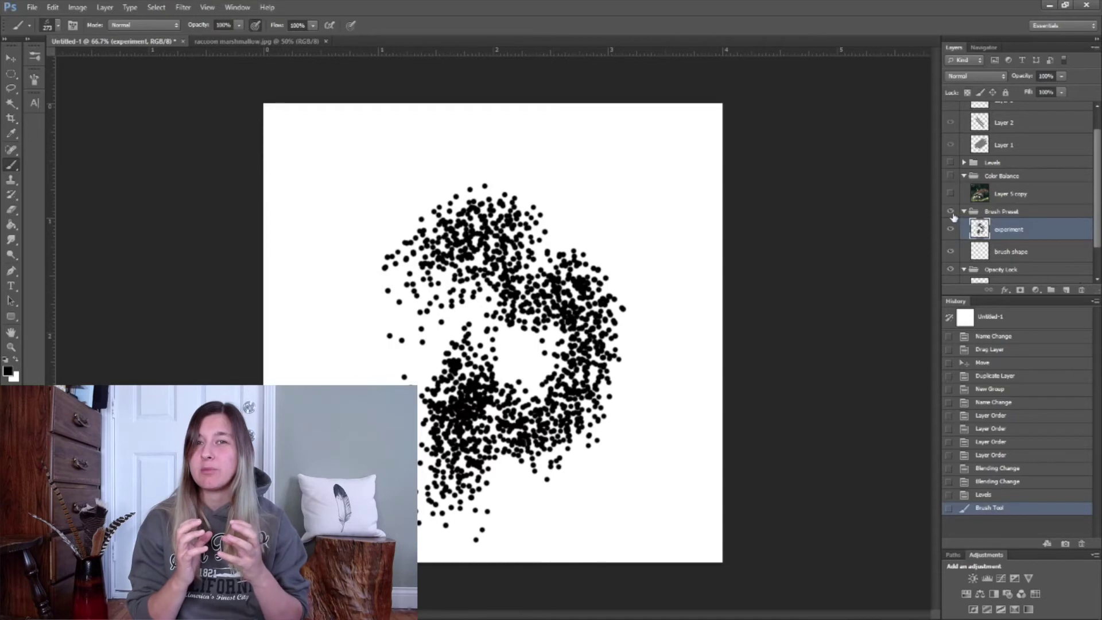
Switch the brush to the 174 px dotted preset and collapse the brush settings
left_click(33, 80)
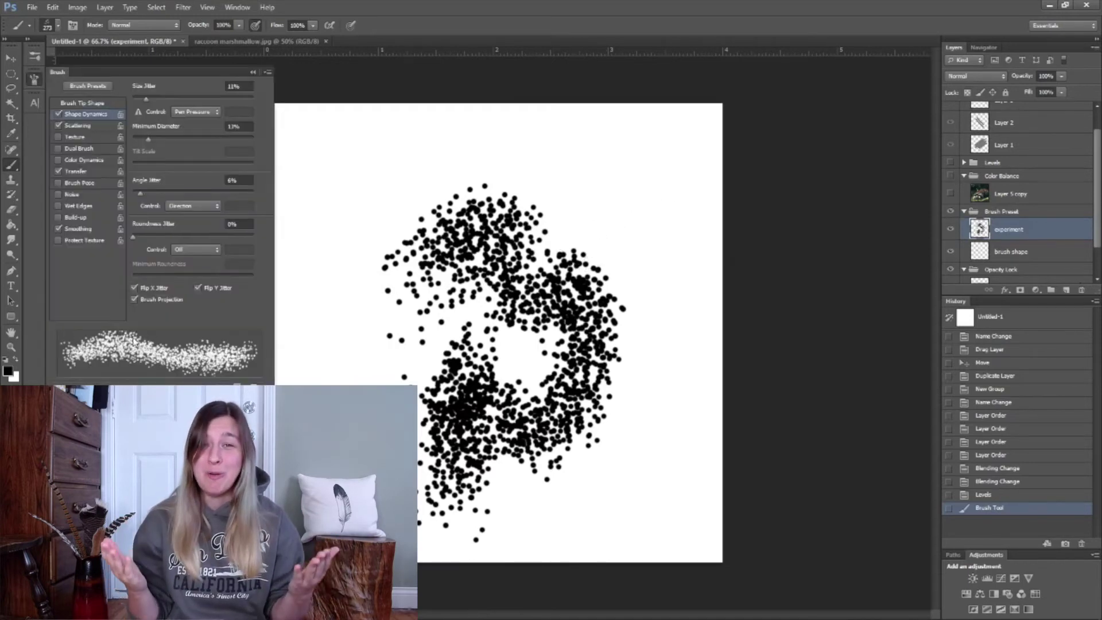
left_click(57, 26)
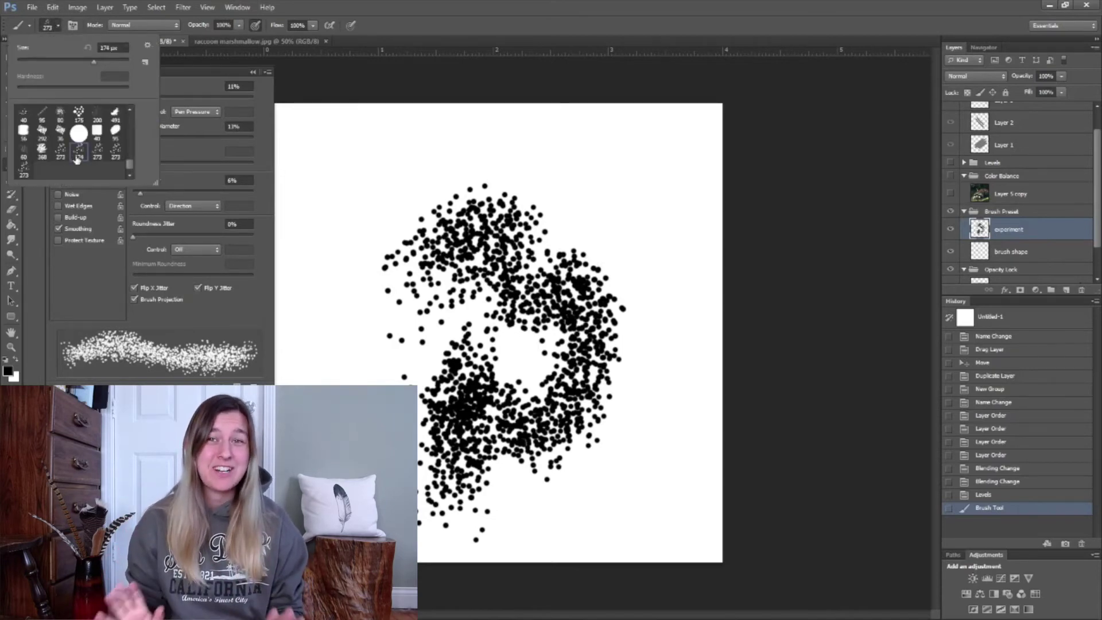
left_click(251, 71)
left_click(252, 72)
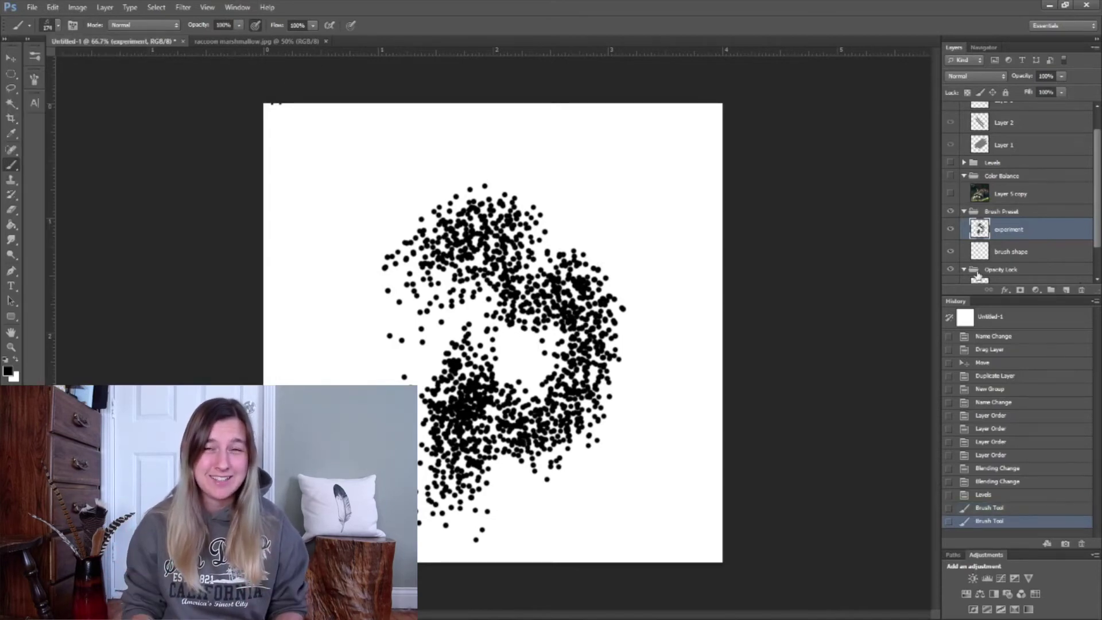
Hide the experiment and brush shape layers and show Layer 4 in the Opacity Lock group
left_click(952, 229)
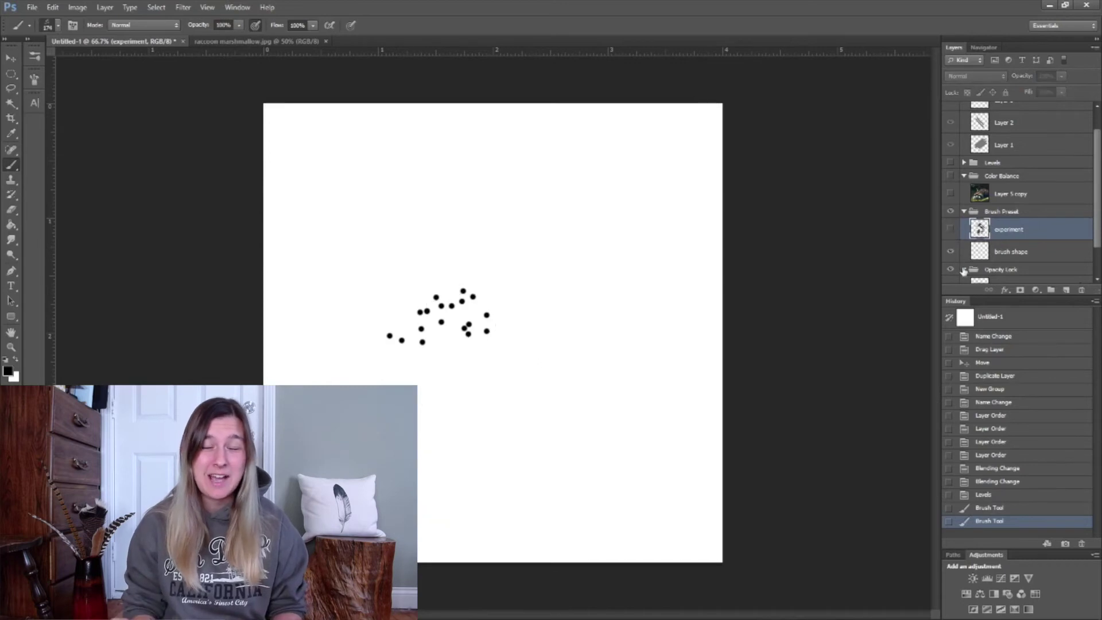
left_click(1019, 273)
scroll(1019, 273, "down", 2)
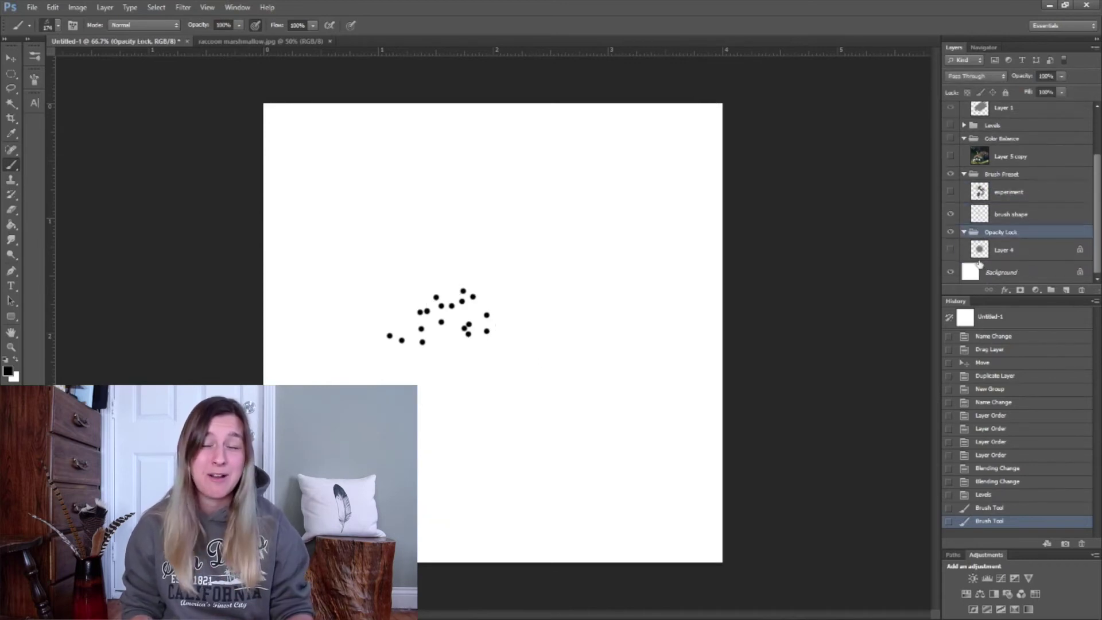
left_click(951, 214)
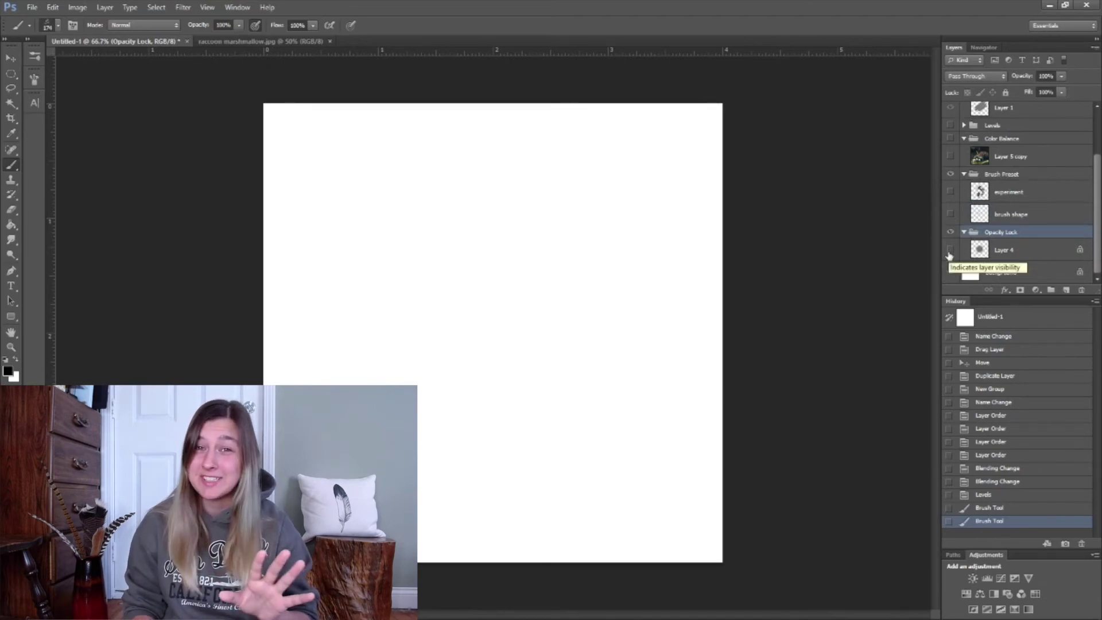
left_click(951, 251)
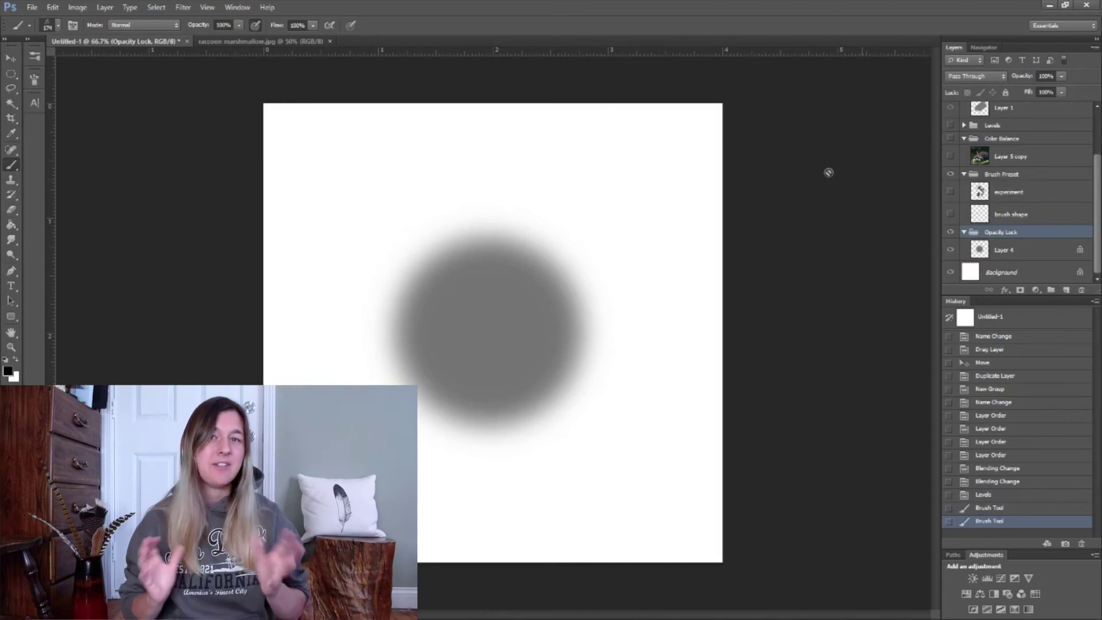
Try a diagonal stroke of black dots across the grey circle on Layer 4 with its transparency unlocked, and undo the stroke
left_click(1019, 253)
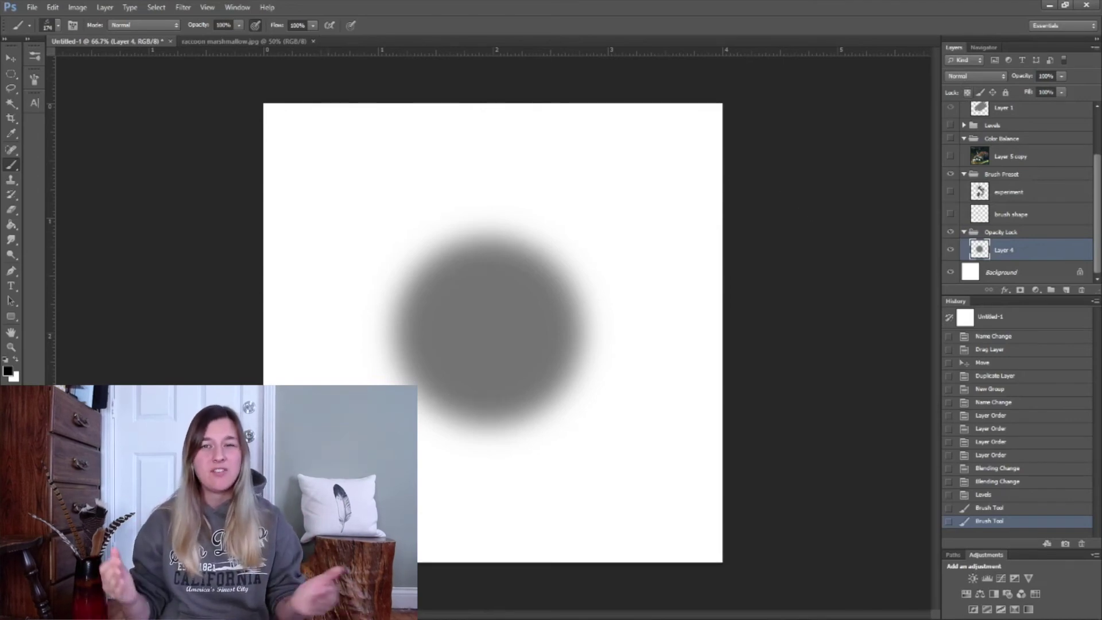
mouse_move(413, 405)
left_mouse_down()
mouse_move(544, 308)
mouse_move(632, 270)
left_mouse_up()
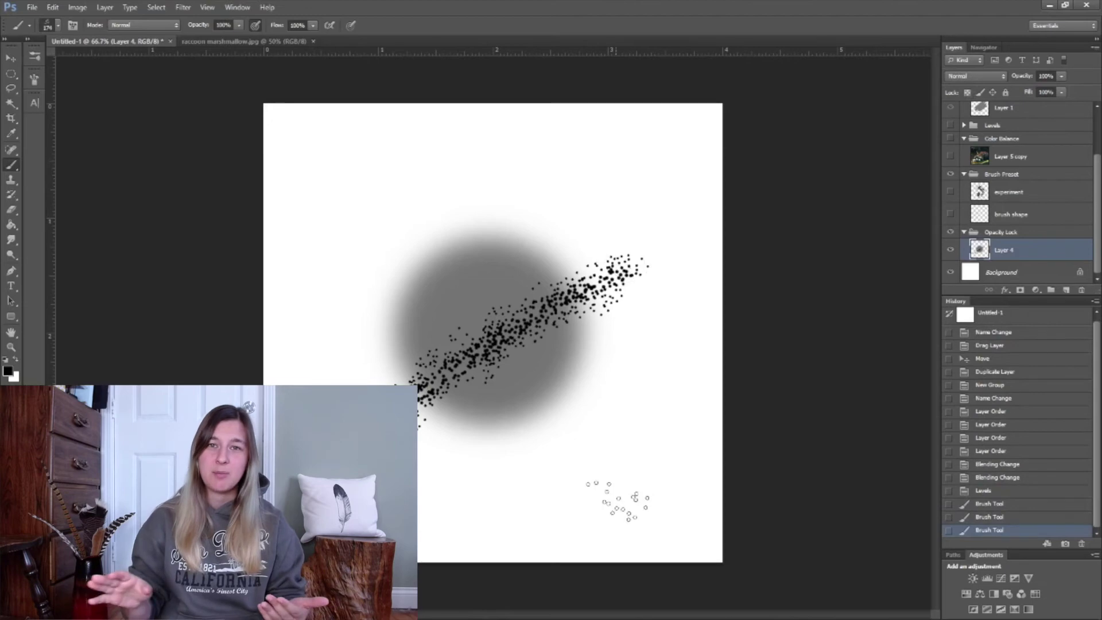
left_click(982, 518)
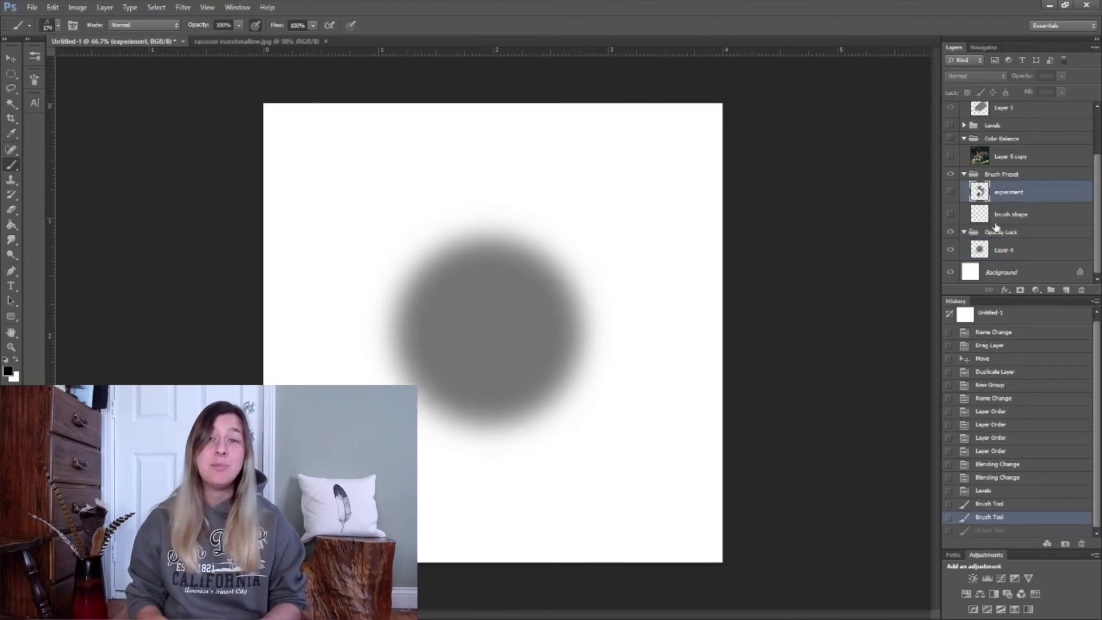
Lock Layer 4's transparent pixels, and paint black dots along the circle's lower-right edge and white dots along its upper-left edge
left_click(1009, 251)
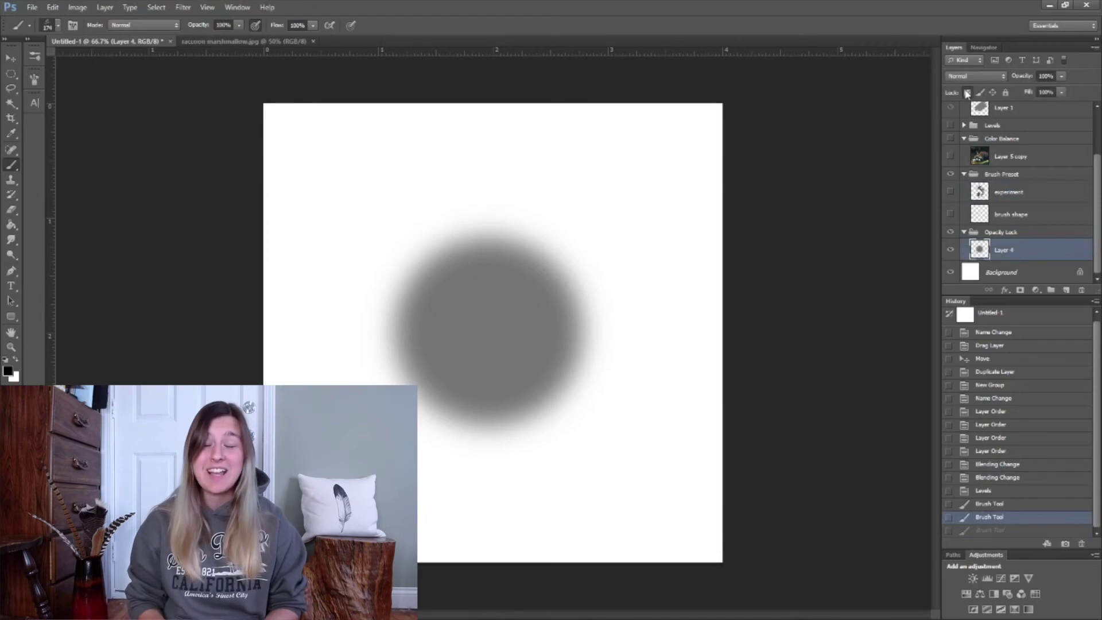
mouse_move(397, 388)
left_mouse_down()
mouse_move(459, 384)
mouse_move(591, 279)
mouse_move(569, 356)
mouse_move(471, 417)
mouse_move(634, 248)
left_mouse_up()
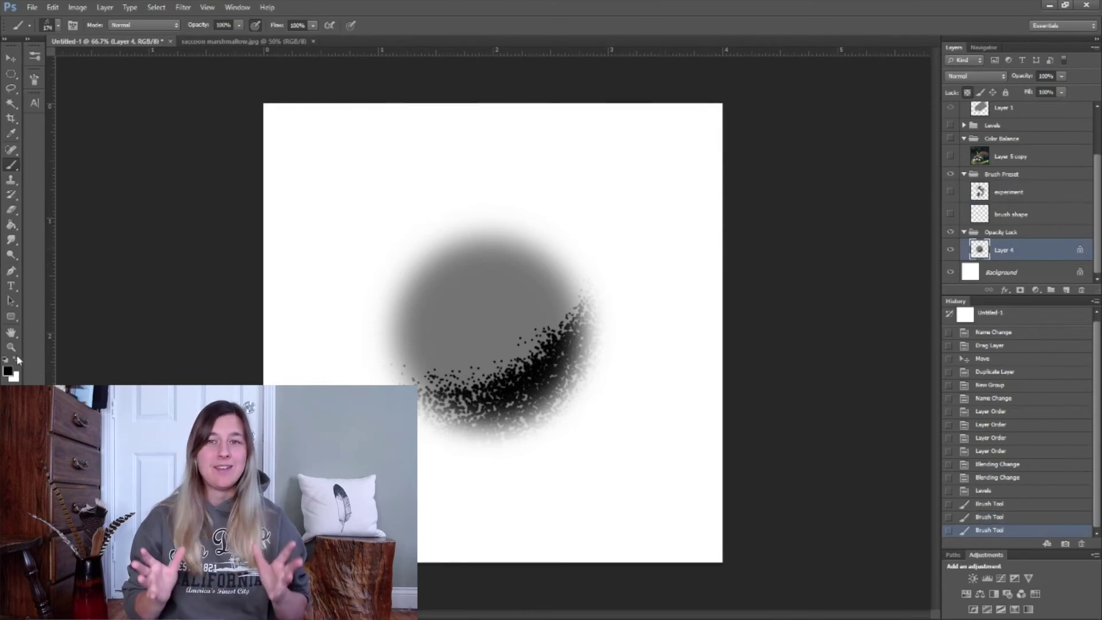
mouse_move(376, 342)
left_mouse_down()
mouse_move(594, 244)
mouse_move(540, 229)
left_mouse_up()
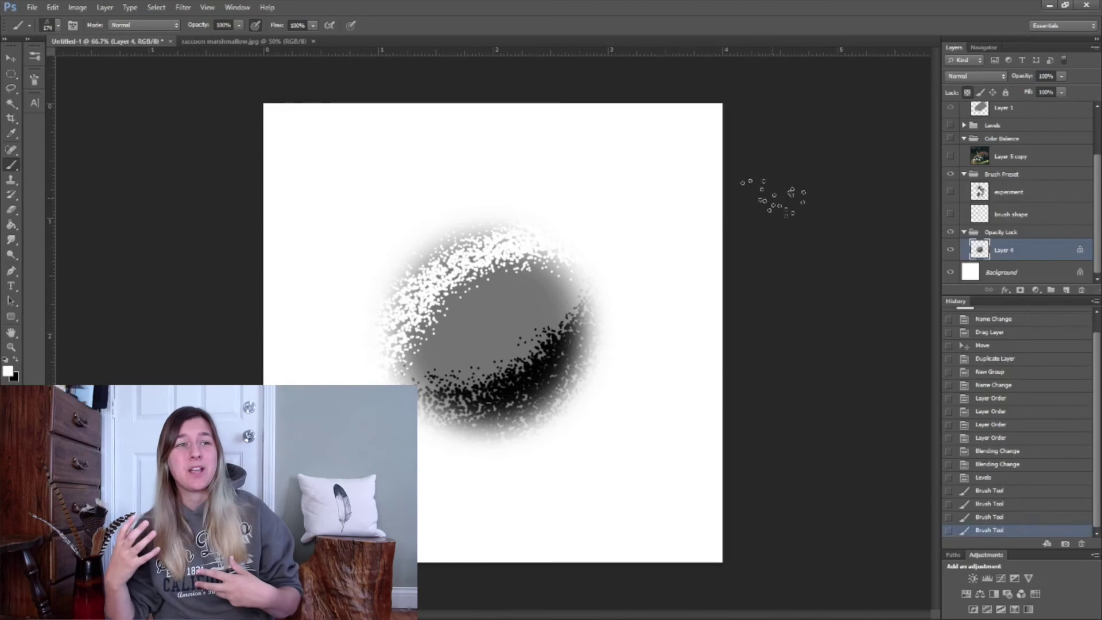